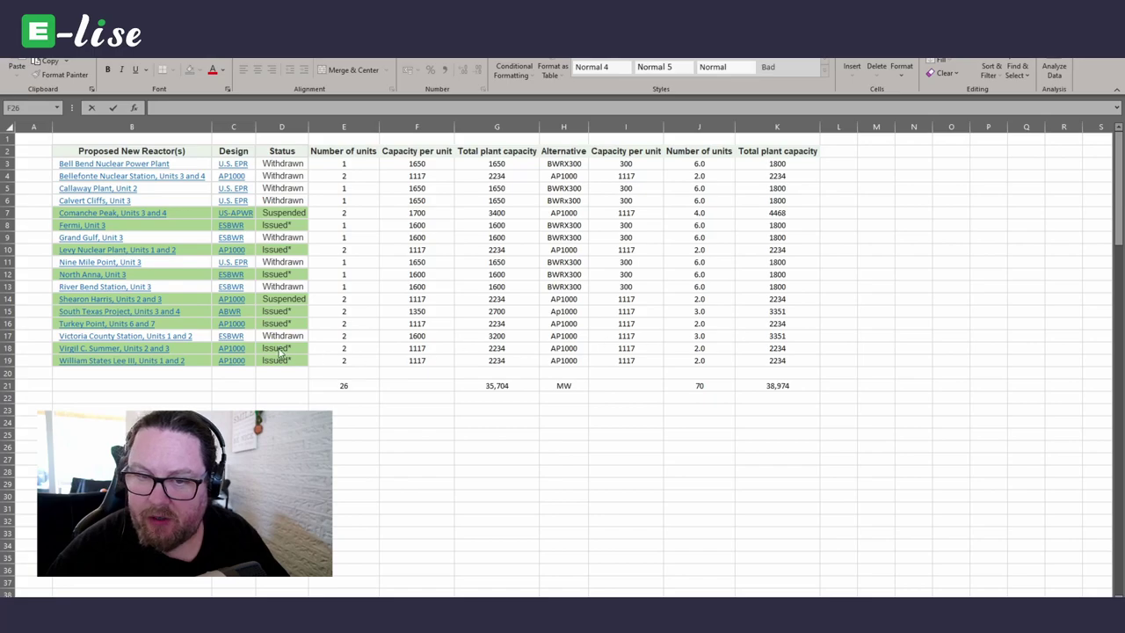
- Fill the Victoria County Station and South Texas Project rows (17 and 15) with gold from column B through K
left_click_drag(785, 337, 66, 336)
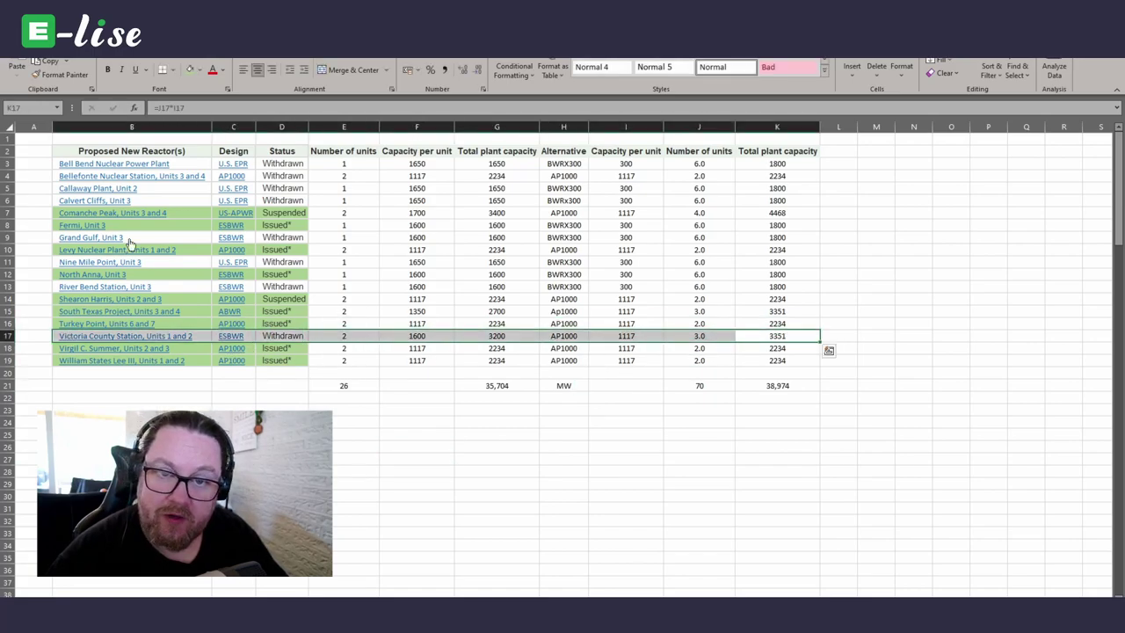
left_click(199, 70)
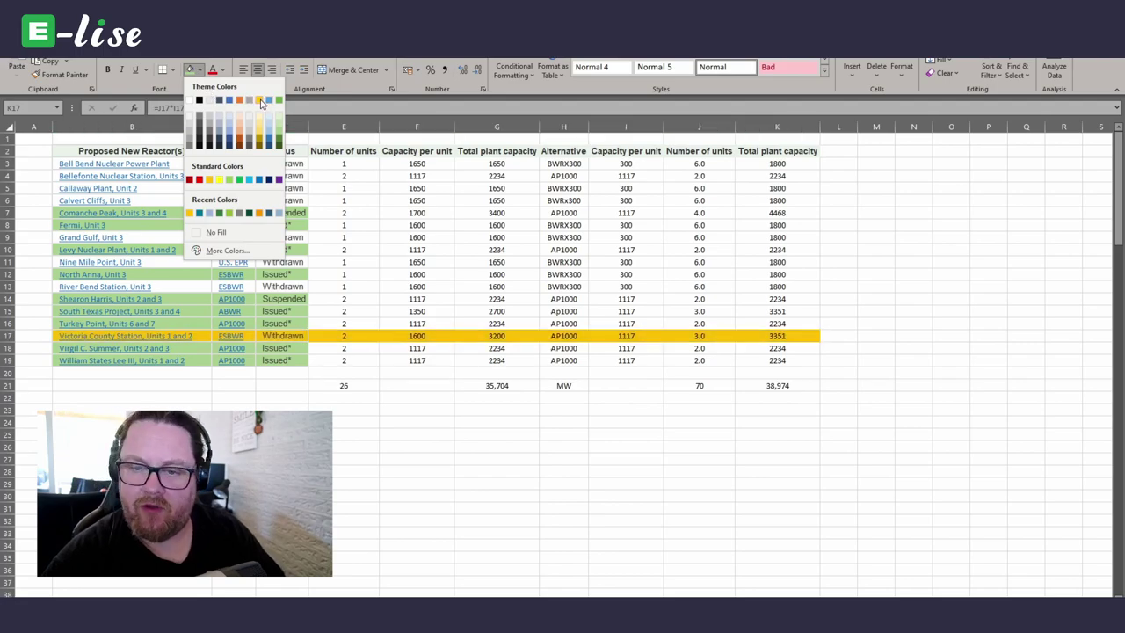
left_click(260, 99)
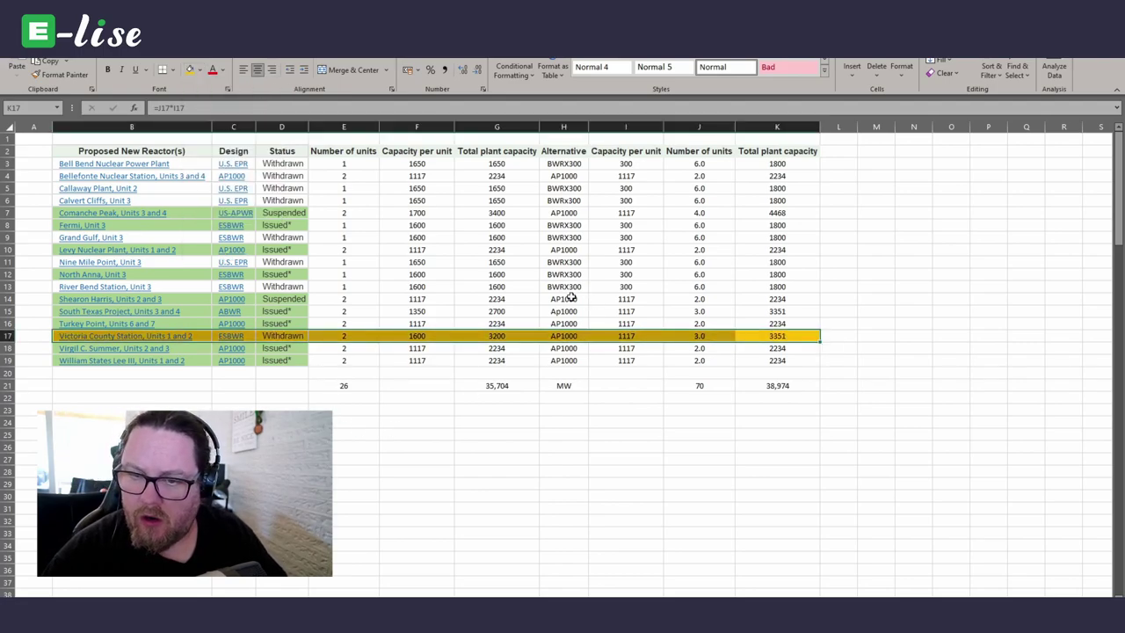
left_click_drag(779, 311, 125, 314)
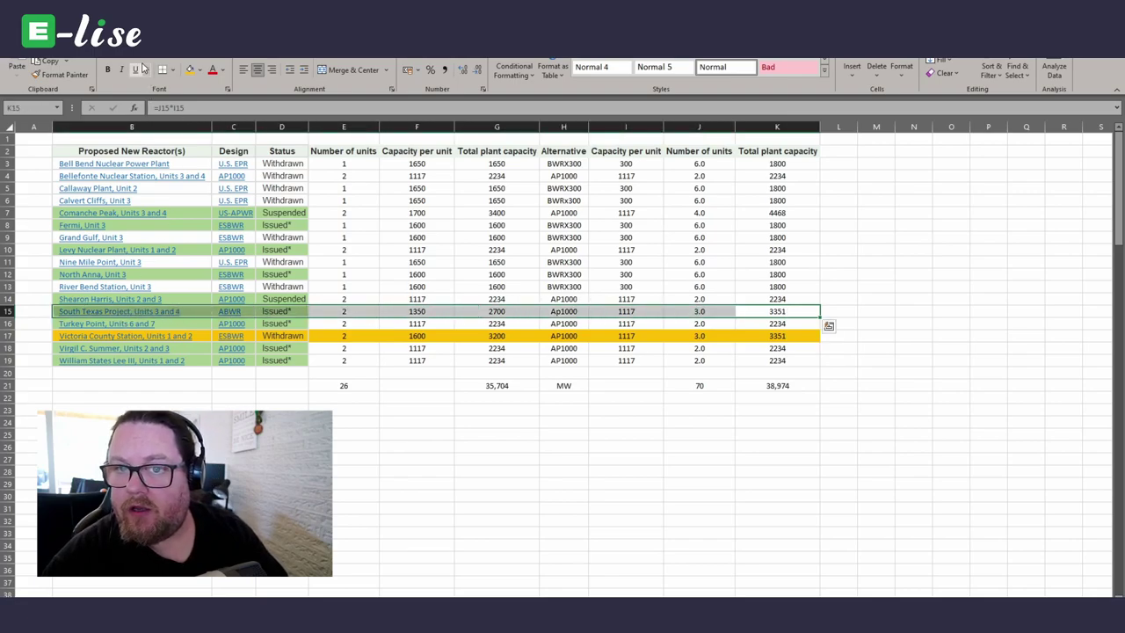
left_click(190, 70)
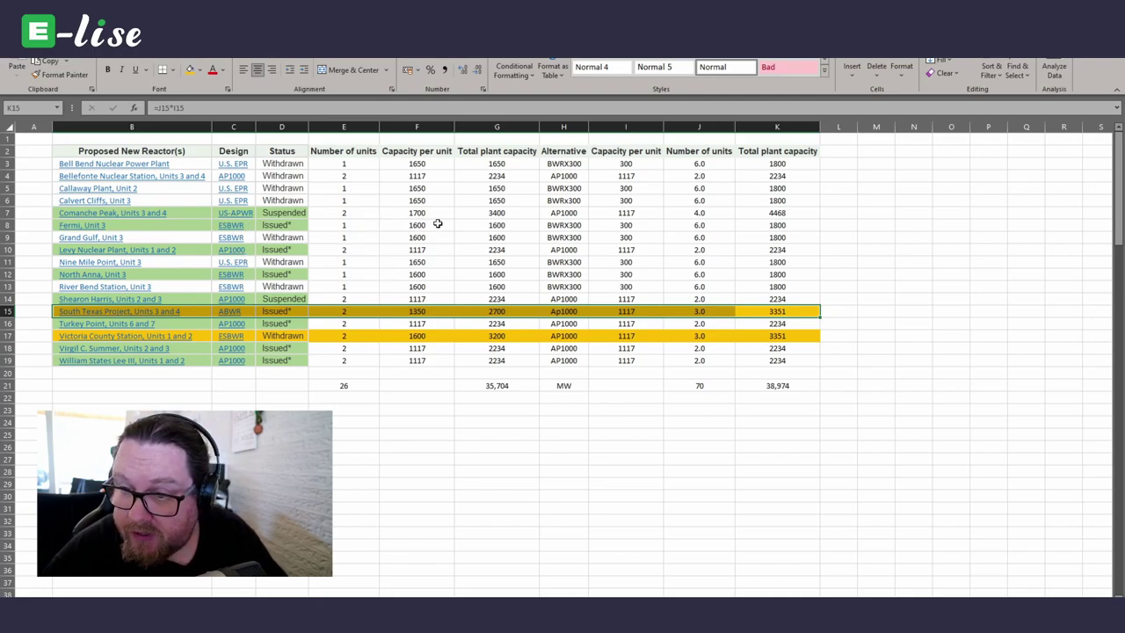
- Fill the Comanche Peak row (row 7) with gold from column B through K
left_click(563, 215)
left_click_drag(810, 212, 99, 211)
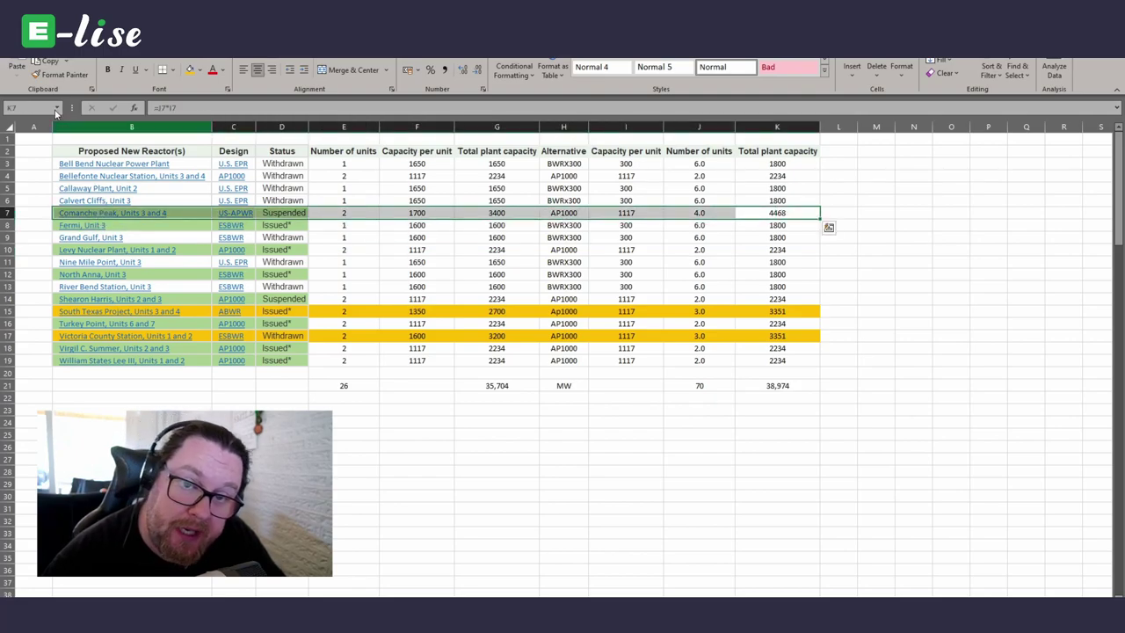
left_click(190, 70)
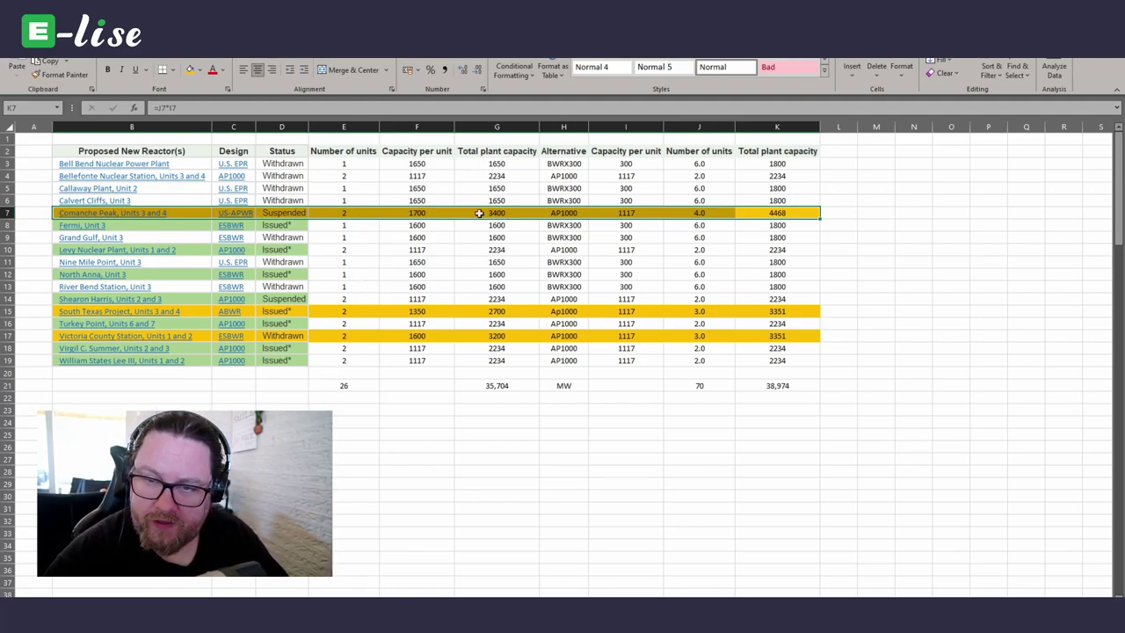
left_click(199, 70)
left_click(200, 72)
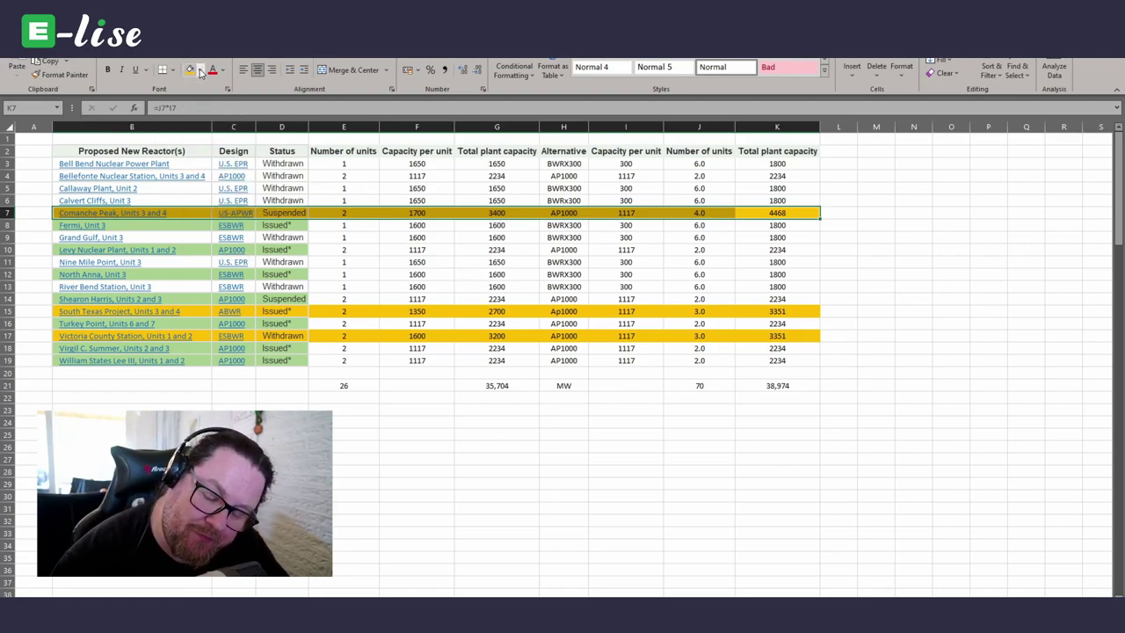
left_click(458, 469)
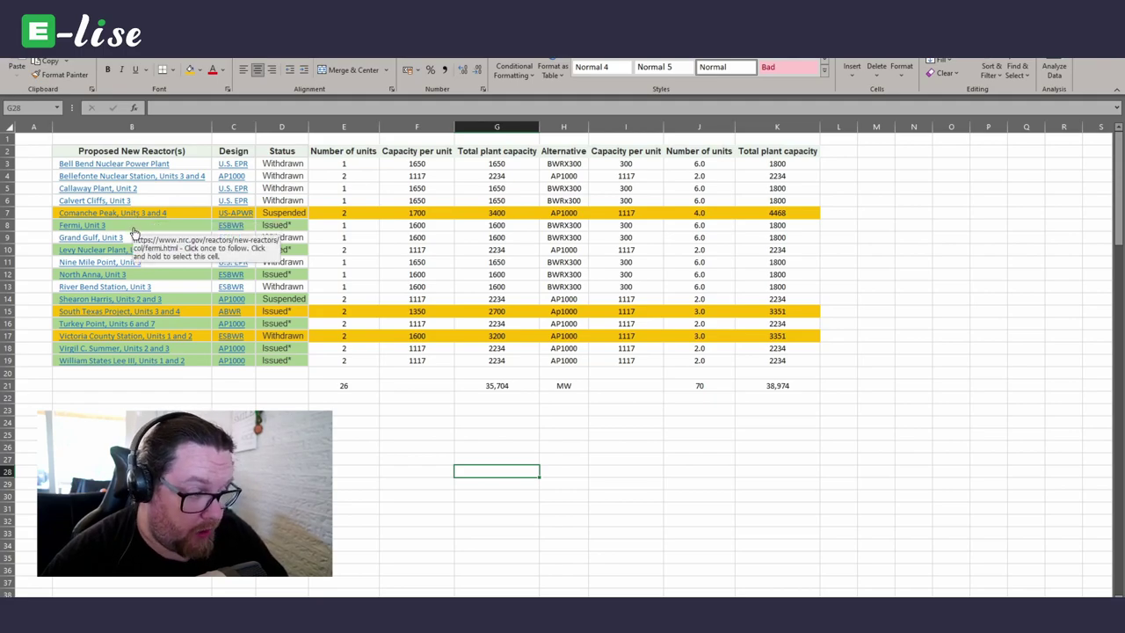
left_click(416, 458)
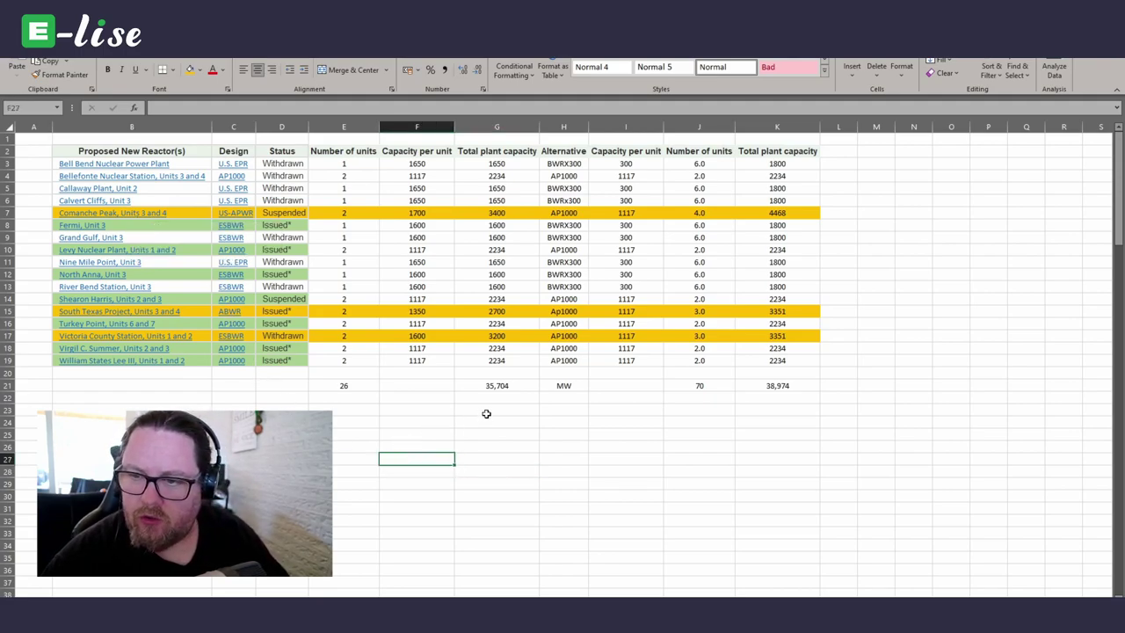
- Fill the Nine Mile Point, North Anna and River Bend rows (11–13) and the Grand Gulf row (9) with light blue across columns B to K
left_click_drag(804, 289, 145, 269)
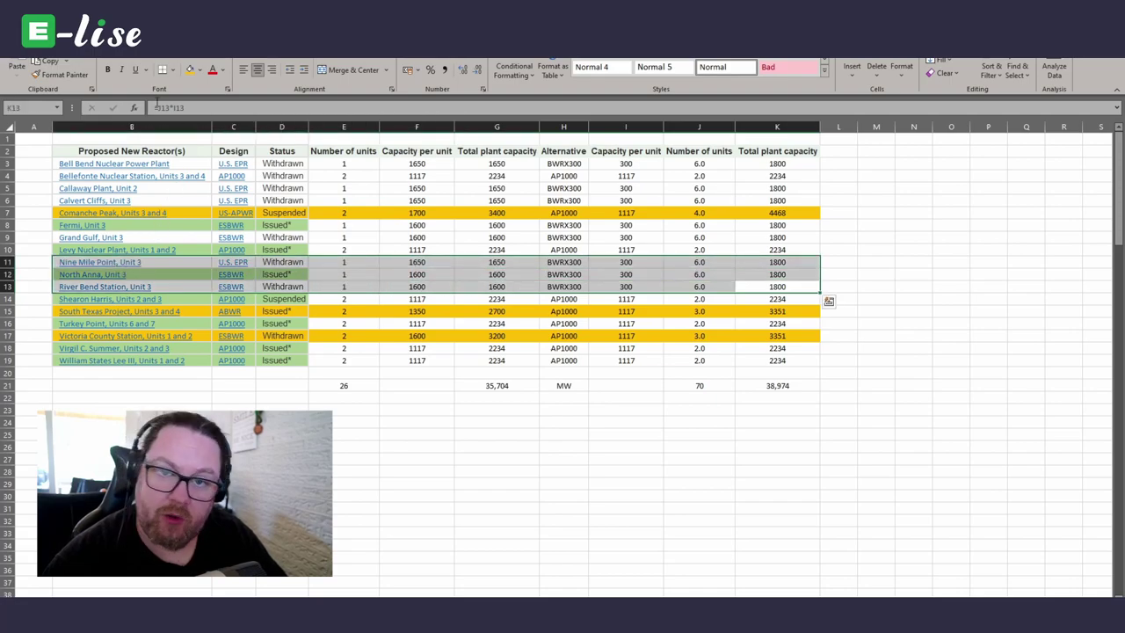
left_click(200, 69)
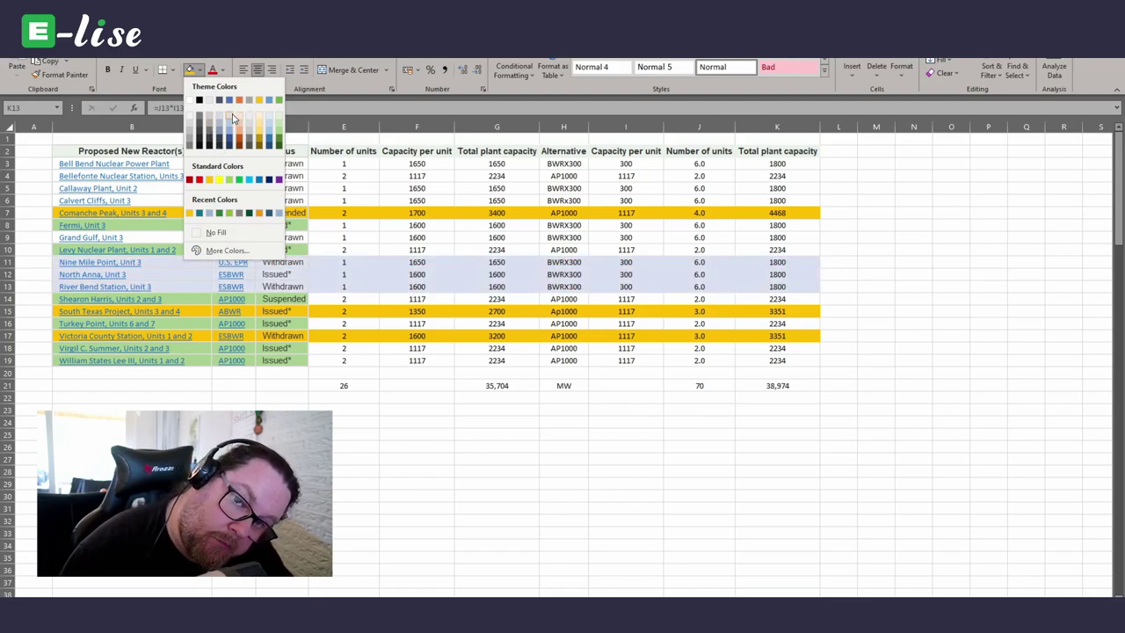
left_click(232, 117)
left_click_drag(799, 238, 103, 239)
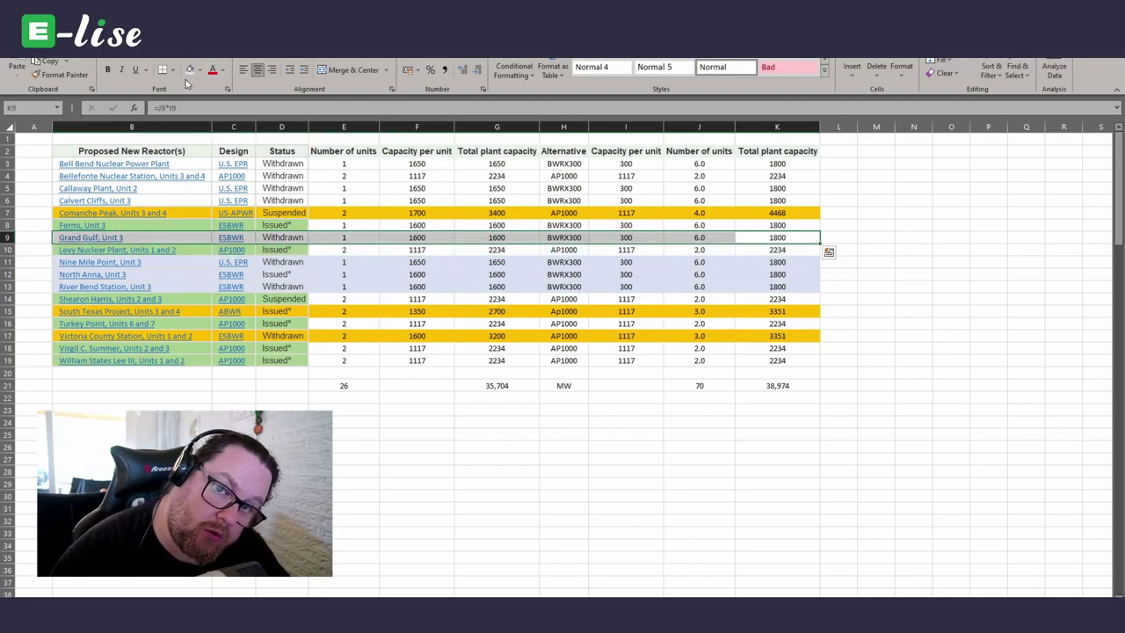
left_click(189, 69)
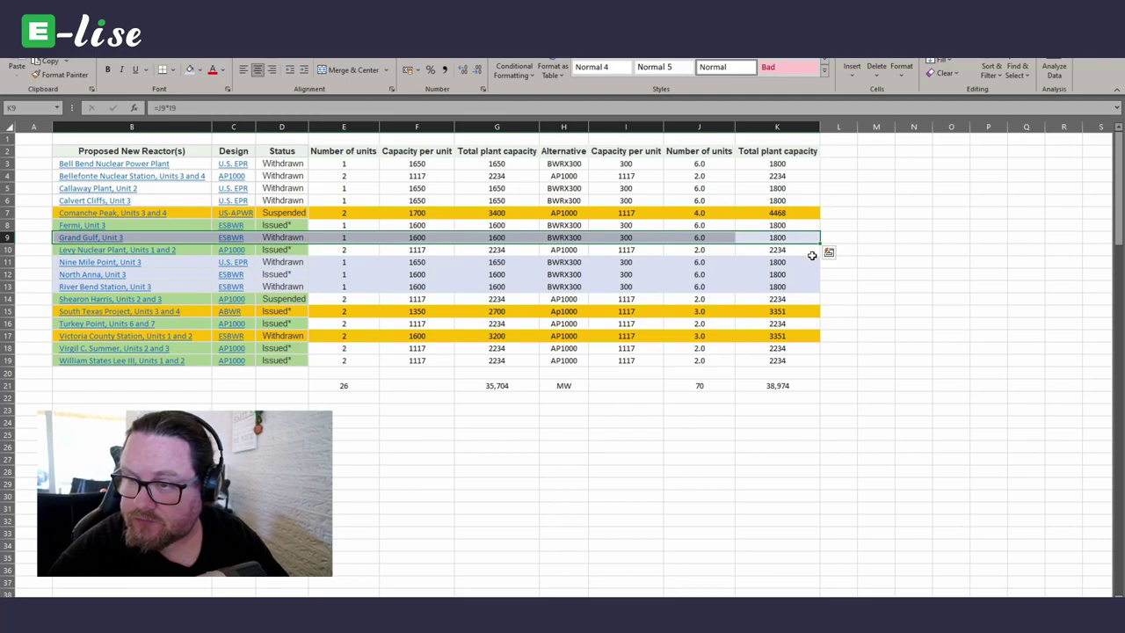
- Extend the light blue fill to the Fermi row (8) and to rows 3 through 6, across columns B to K
left_click(114, 225)
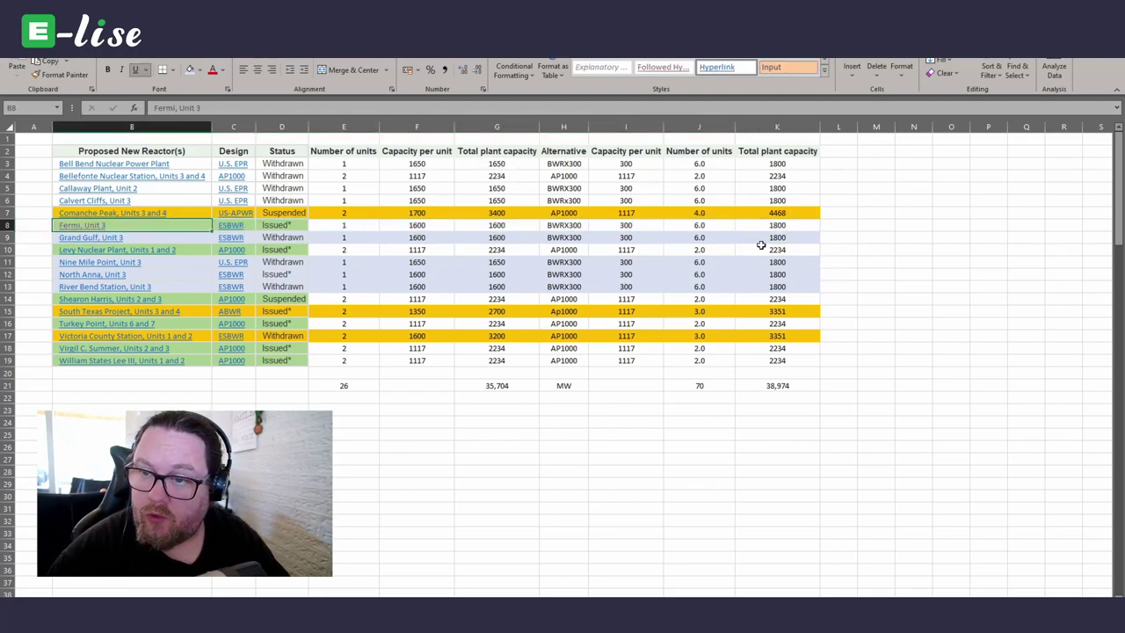
left_click_drag(789, 238, 108, 226)
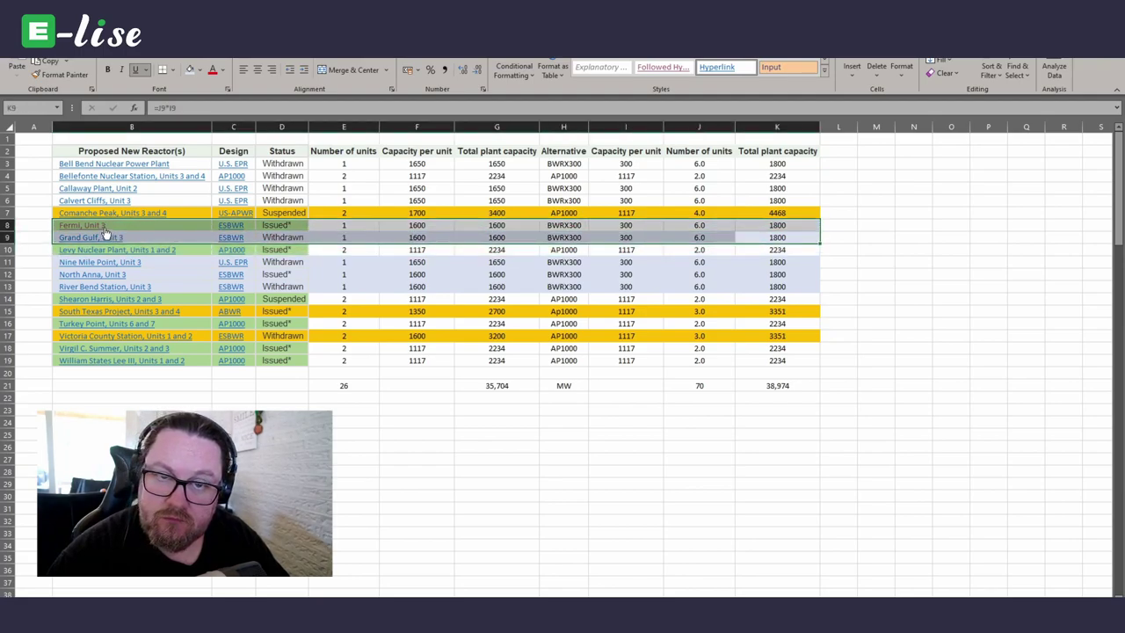
left_click(189, 70)
left_click_drag(792, 200, 111, 165)
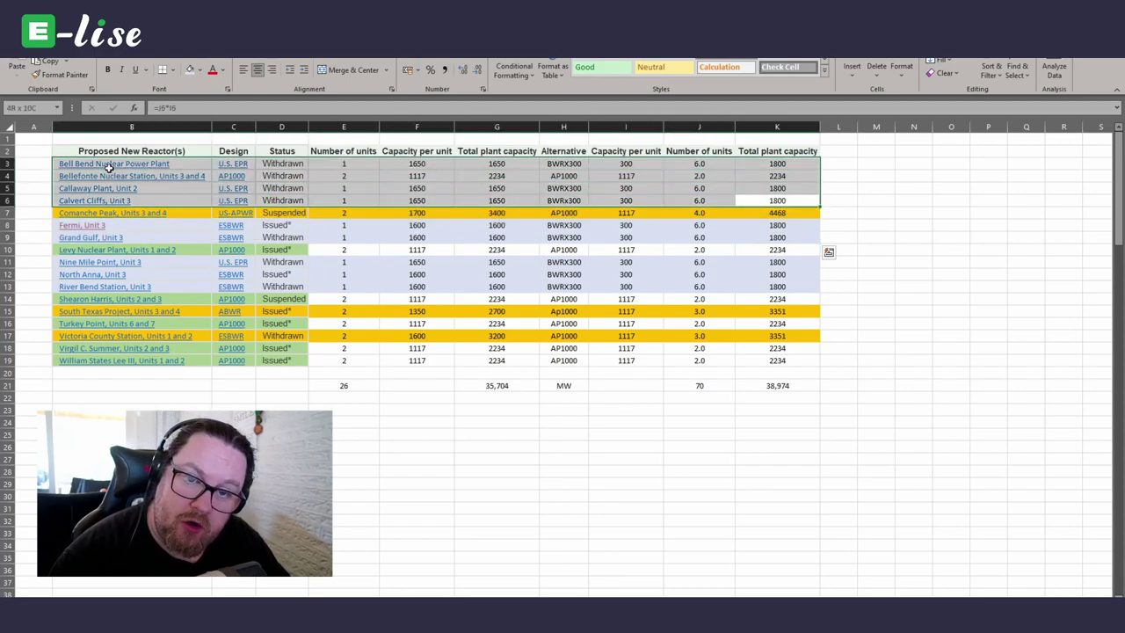
left_click(189, 70)
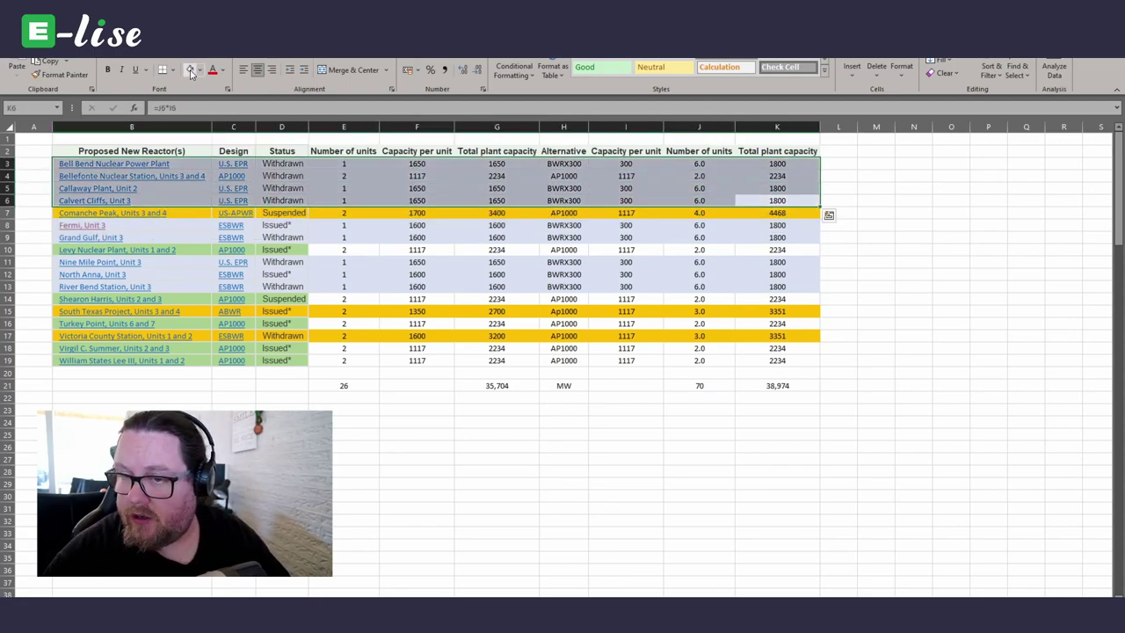
left_click(863, 197)
- Fill the Bellefonte Nuclear Station row (row 4) with gold from column B through K
left_click_drag(778, 177, 82, 183)
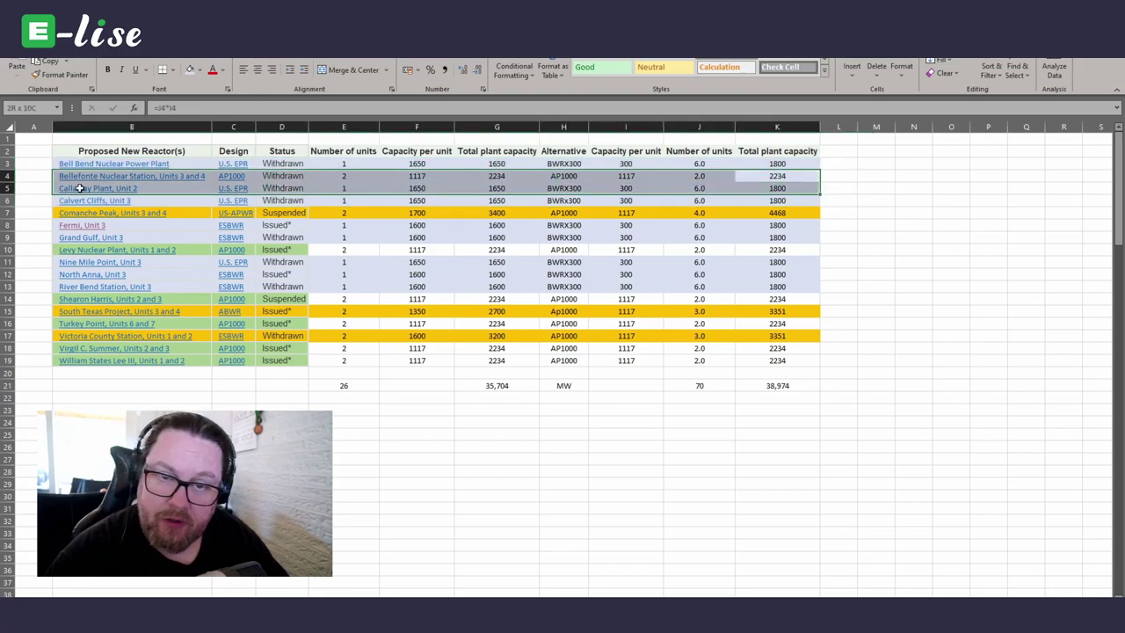
left_click(199, 70)
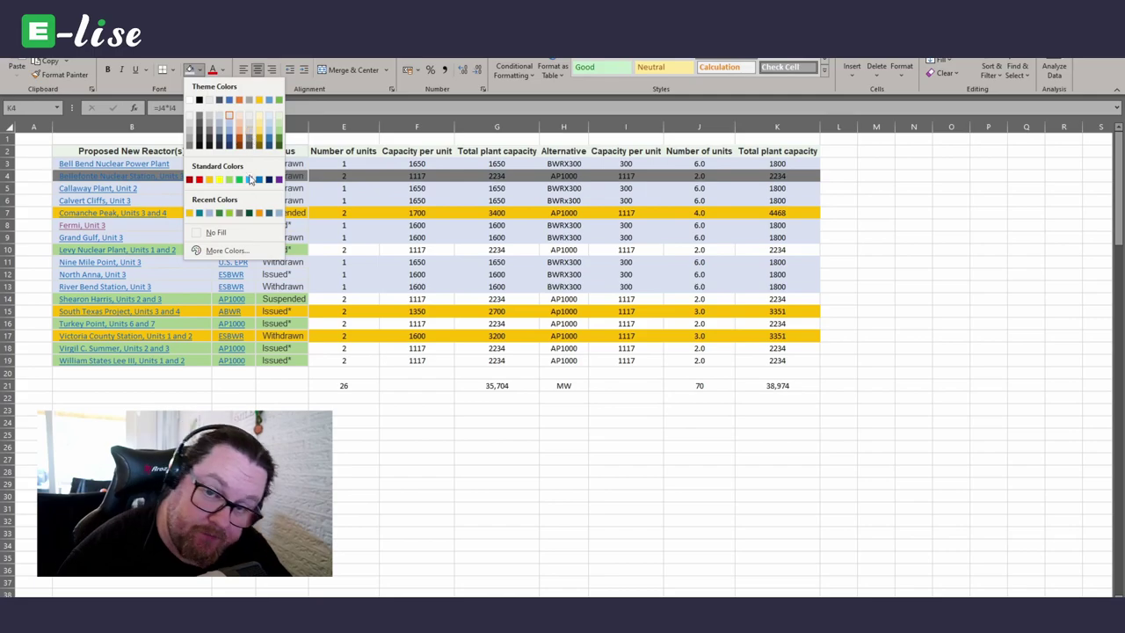
left_click(258, 99)
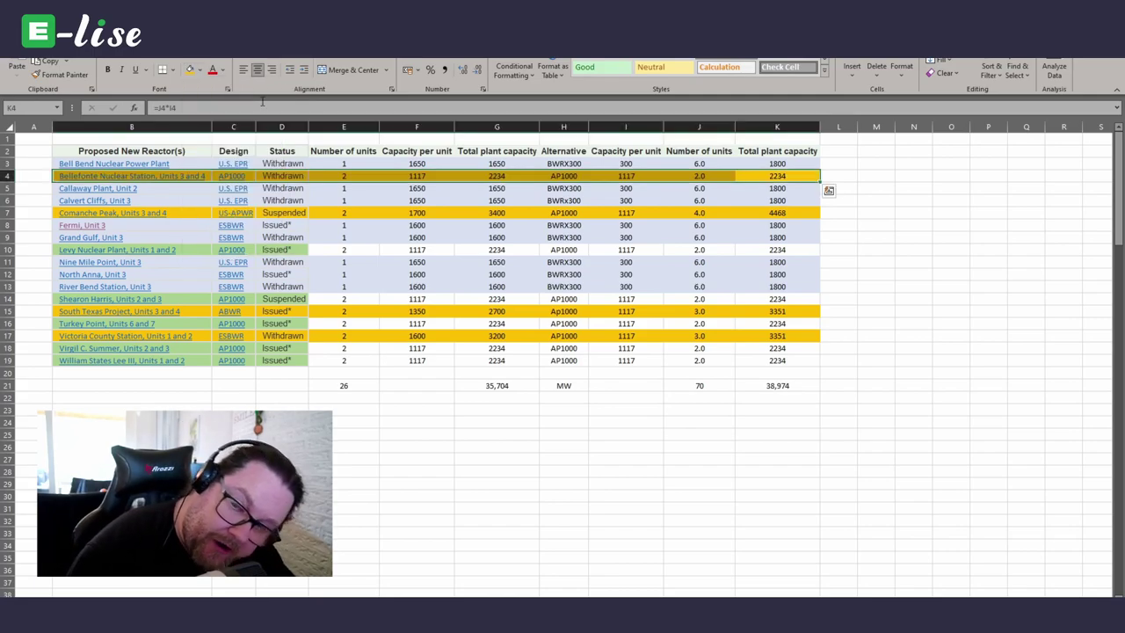
left_click(1079, 456)
- Fill the Levy Nuclear Plant row (row 10) with standard light green from column B through K
left_click_drag(782, 250, 360, 251)
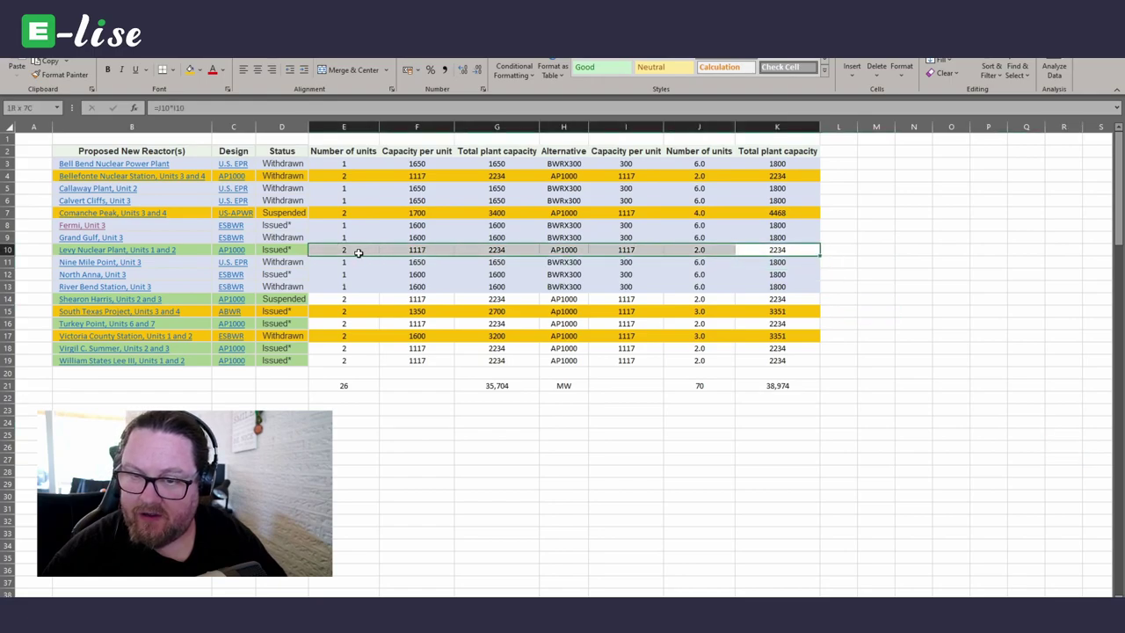
left_click(199, 71)
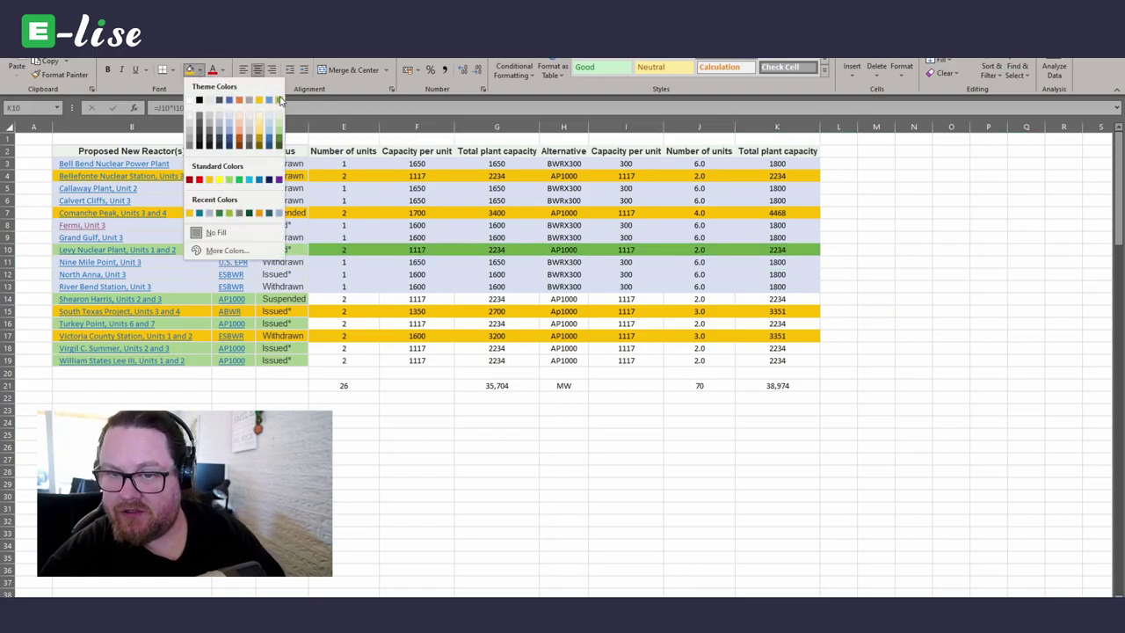
left_click(229, 182)
left_click(600, 482)
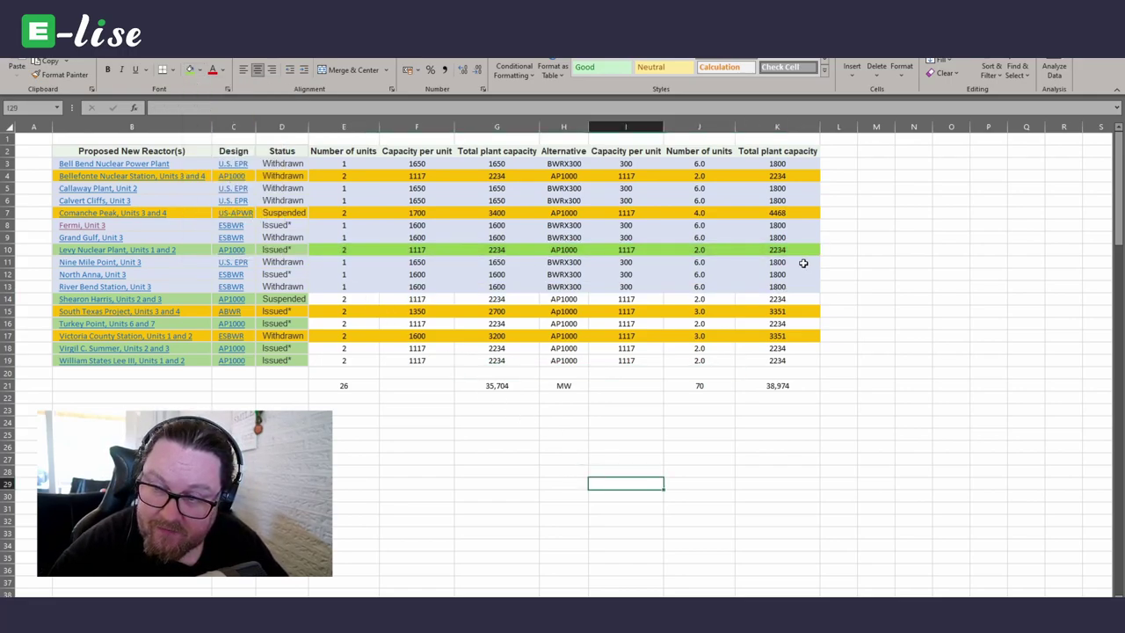
left_click_drag(813, 249, 141, 250)
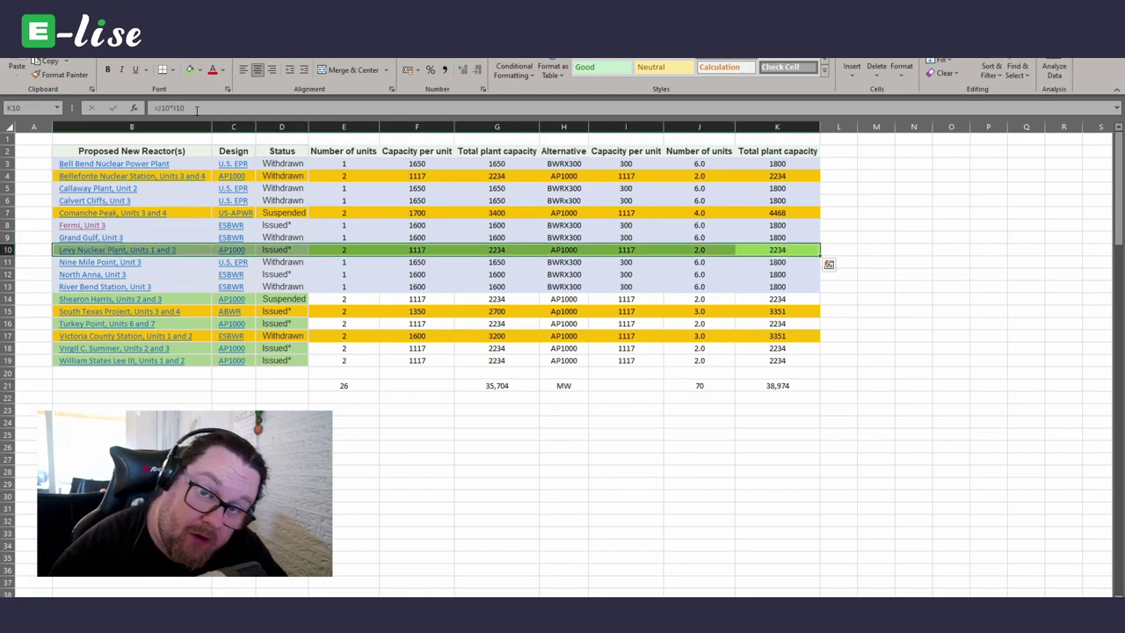
- Fill the Shearon Harris and Turkey Point rows (14 and 16) with light green across columns B to K
left_click(787, 303)
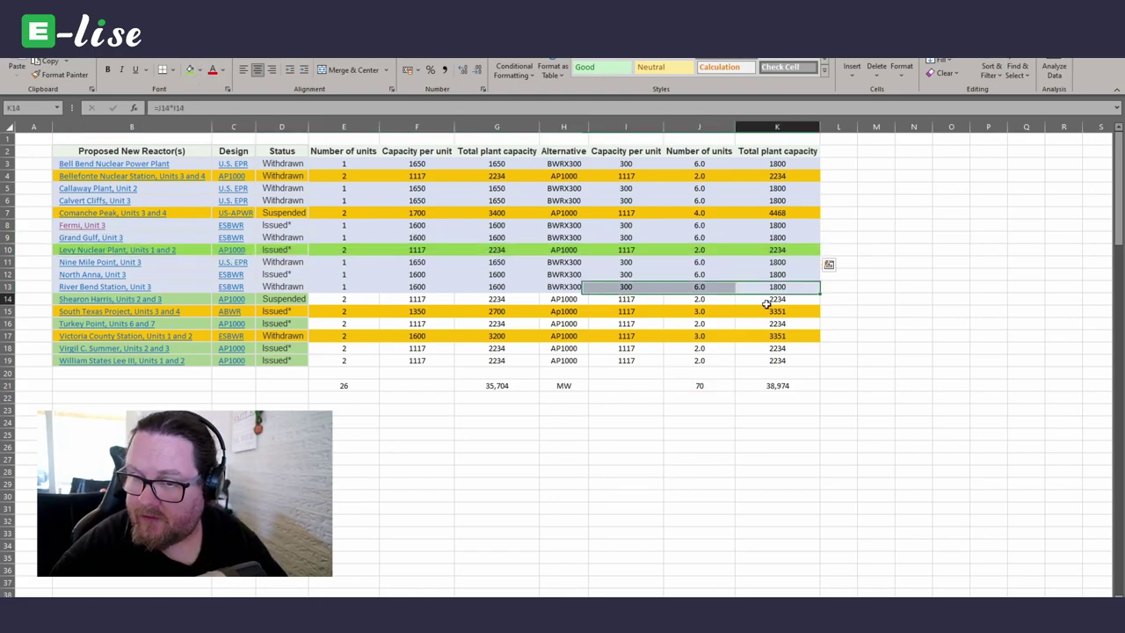
left_click_drag(786, 302, 98, 303)
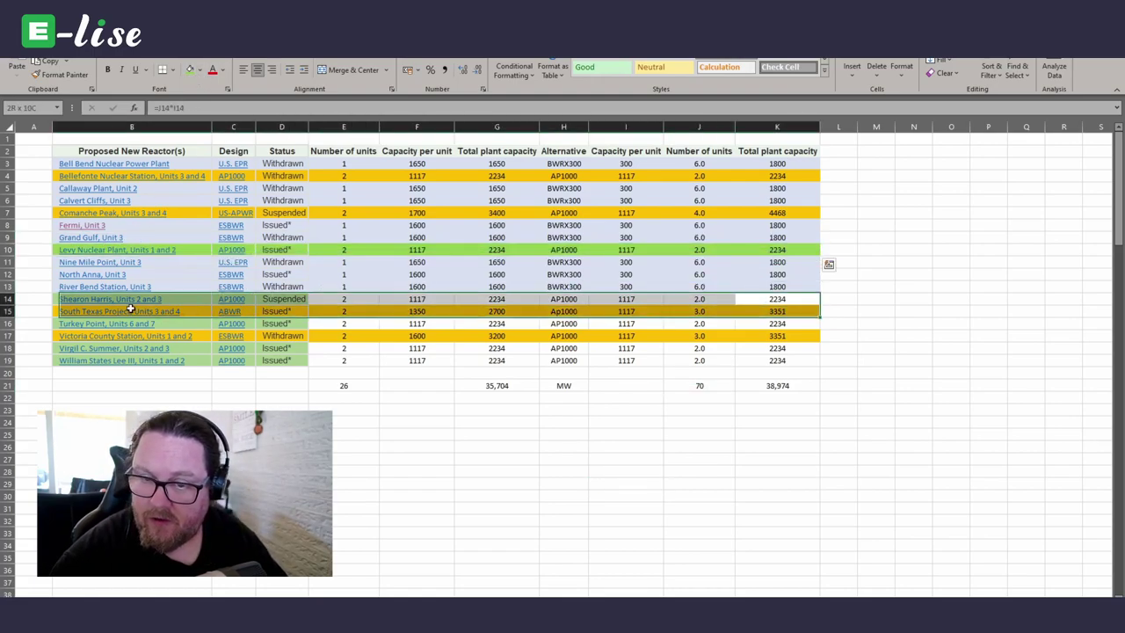
left_click(191, 71)
left_click_drag(796, 322, 87, 324)
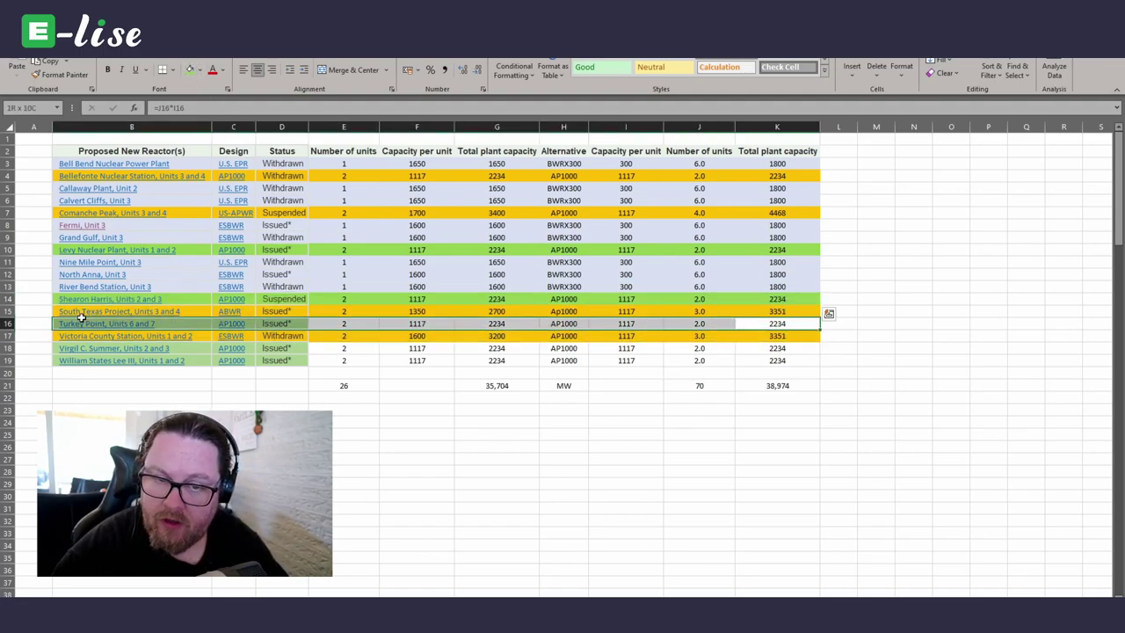
left_click(191, 70)
- Fill the Virgil C. Summer and William States Lee III rows (18 and 19) with light green across columns B to K
left_click_drag(810, 364, 105, 344)
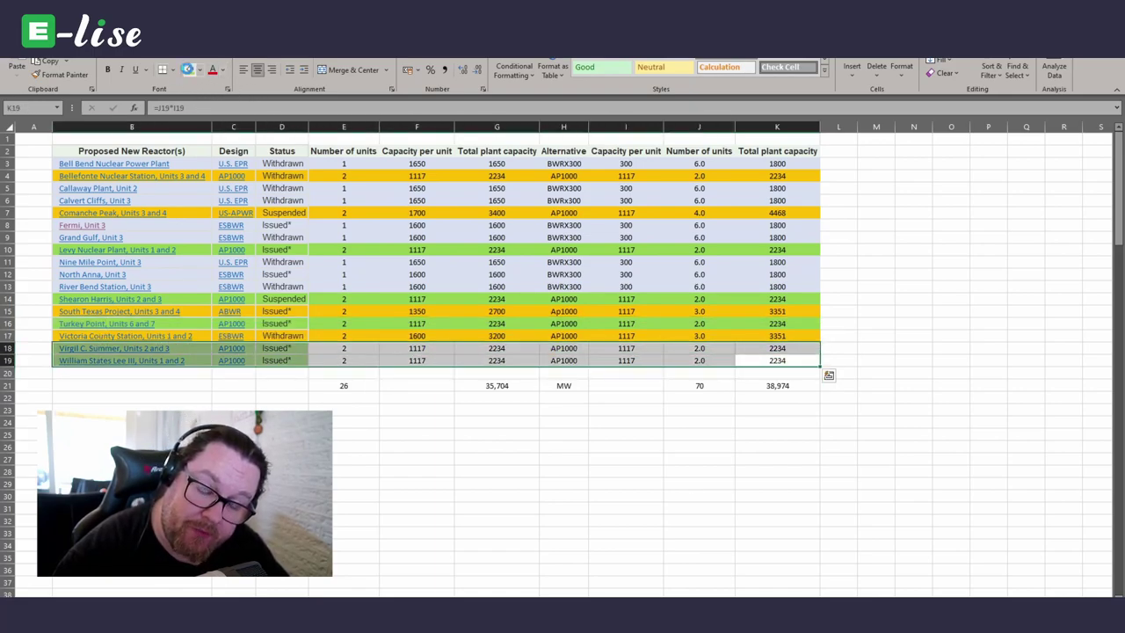
left_click(190, 70)
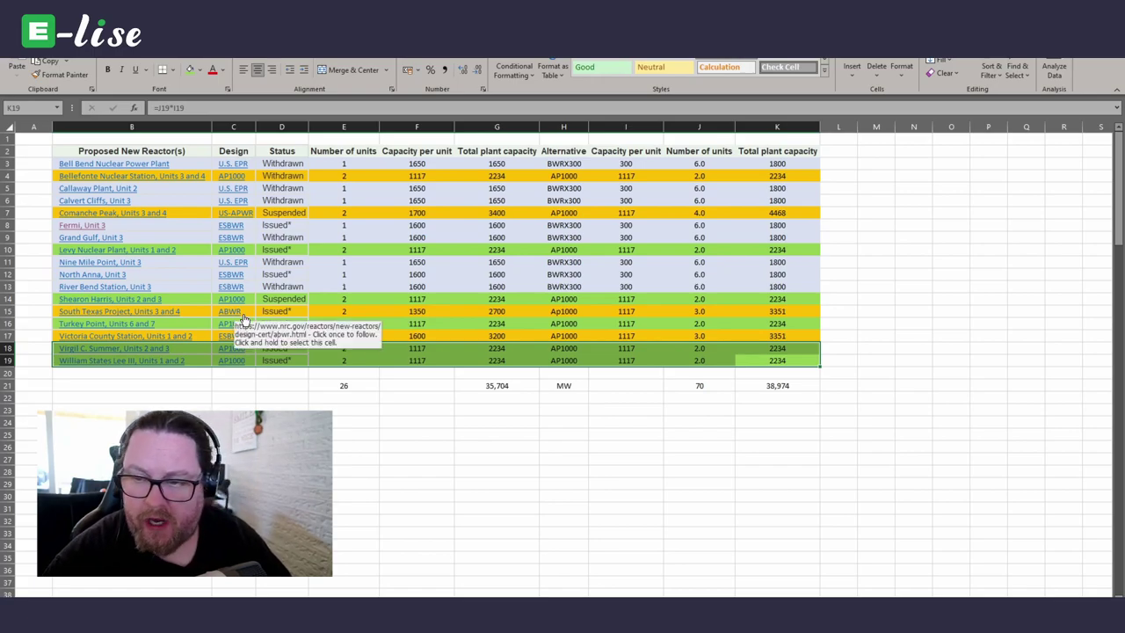
left_click(627, 494)
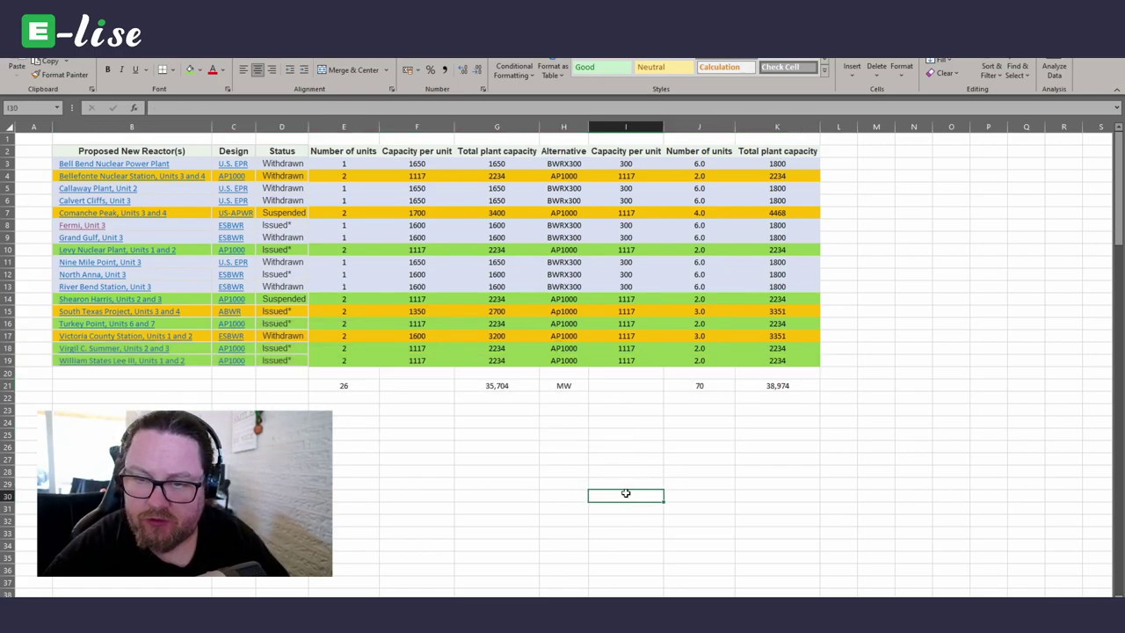
- Examine the unit total in E21 and the unit counts of the two-unit plants in column E, from row 19 up to row 4
left_click(359, 390)
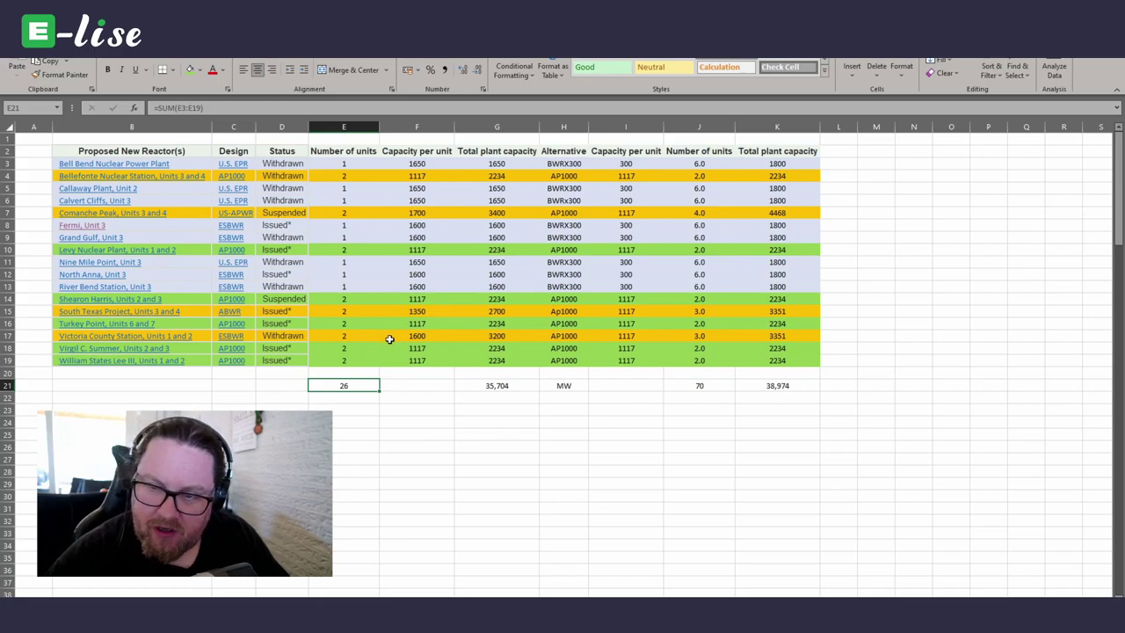
left_click(352, 362)
key("Up")
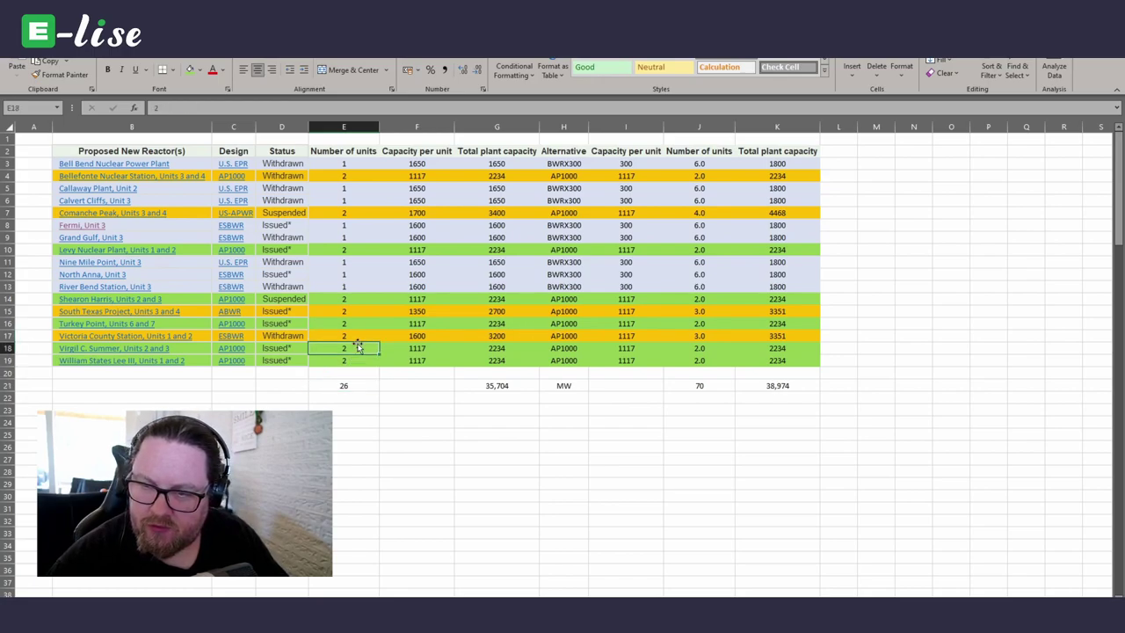
left_click(360, 324)
left_click(360, 299)
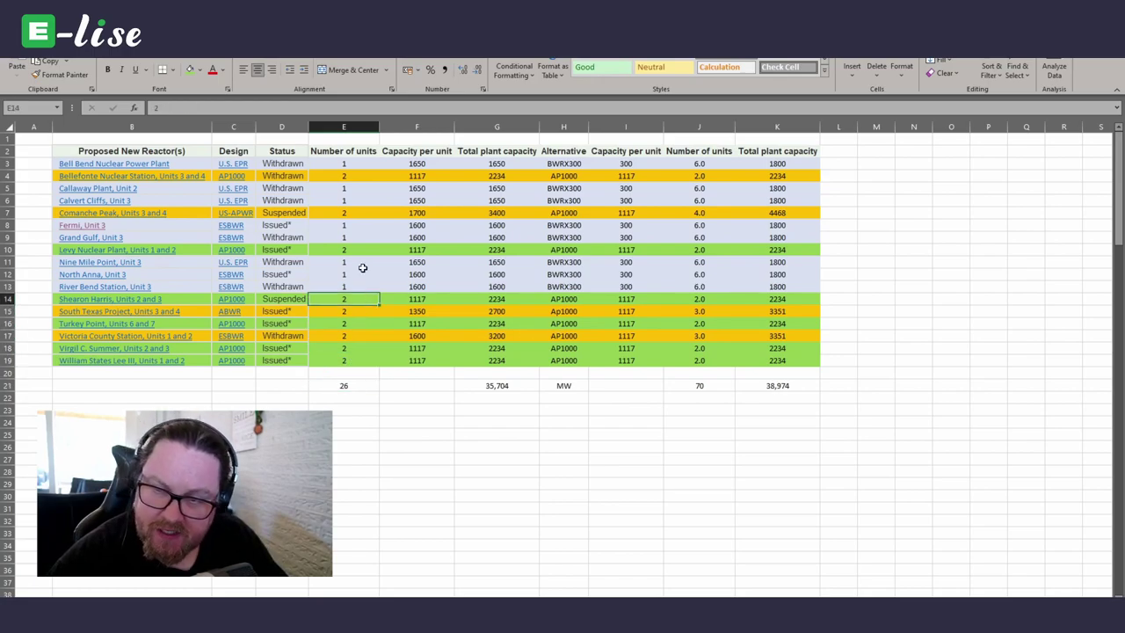
left_click(360, 250)
left_click(352, 215)
left_click(361, 175)
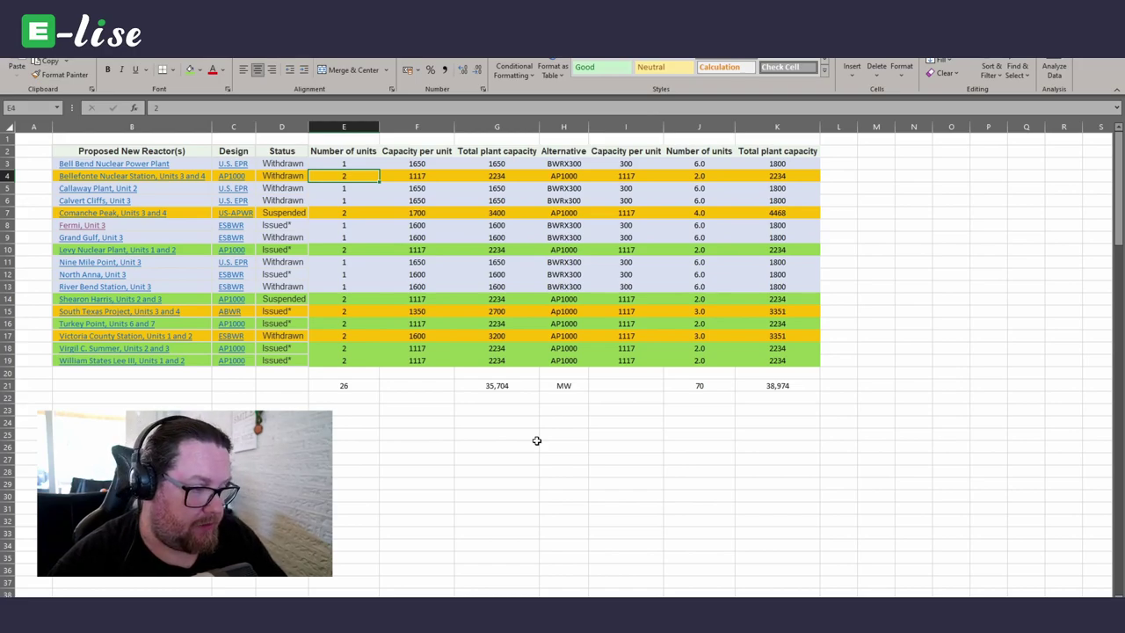
- Examine the alternative unit counts in column J for the BWRX300 plants between rows 3 and 13
left_click(579, 437)
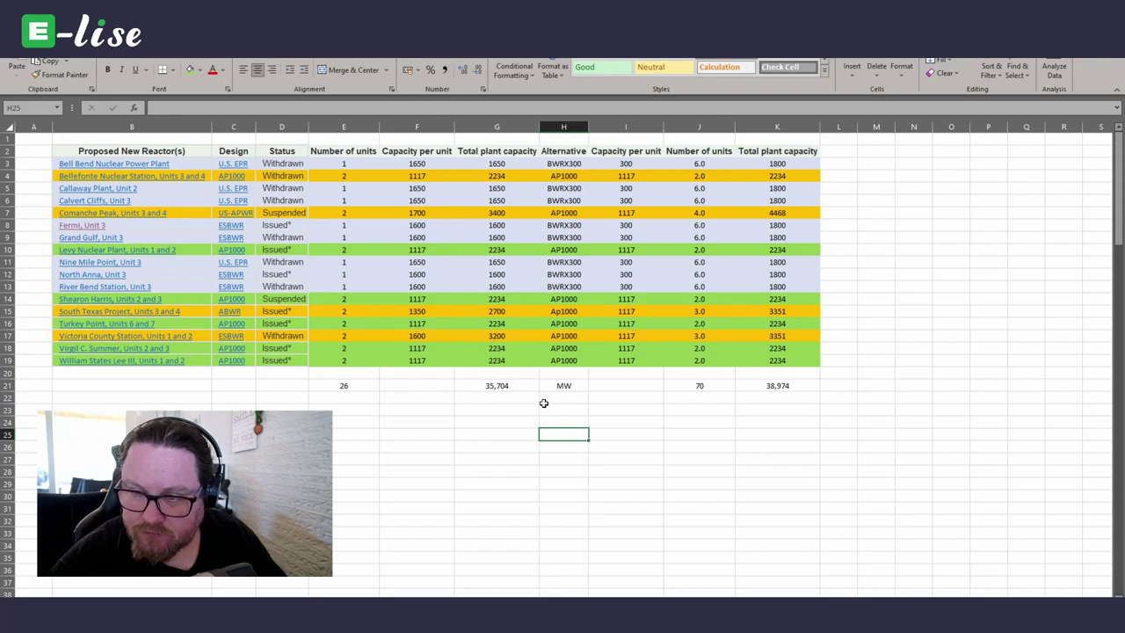
left_click(700, 287)
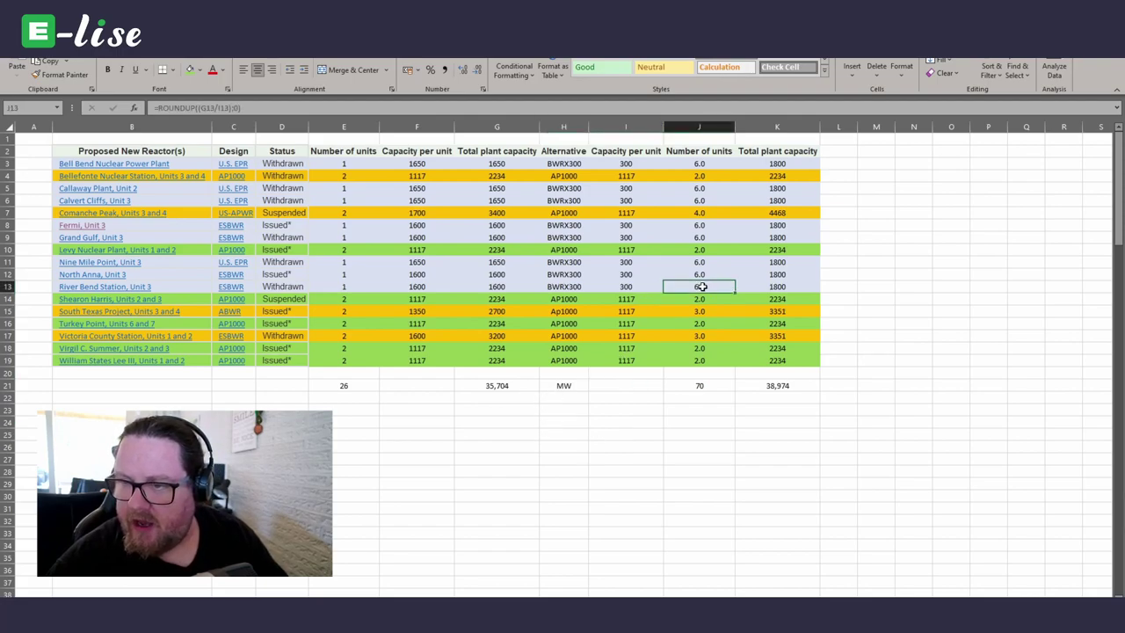
left_click(708, 275)
left_click(707, 262)
left_click(707, 237)
left_click(708, 225)
left_click(711, 202)
left_click(711, 189)
left_click(712, 165)
left_click(711, 201)
left_click(711, 166)
left_click(711, 188)
left_click(707, 200)
left_click(705, 225)
left_click(706, 238)
left_click(705, 250)
left_click(704, 262)
left_click(705, 274)
left_click(706, 287)
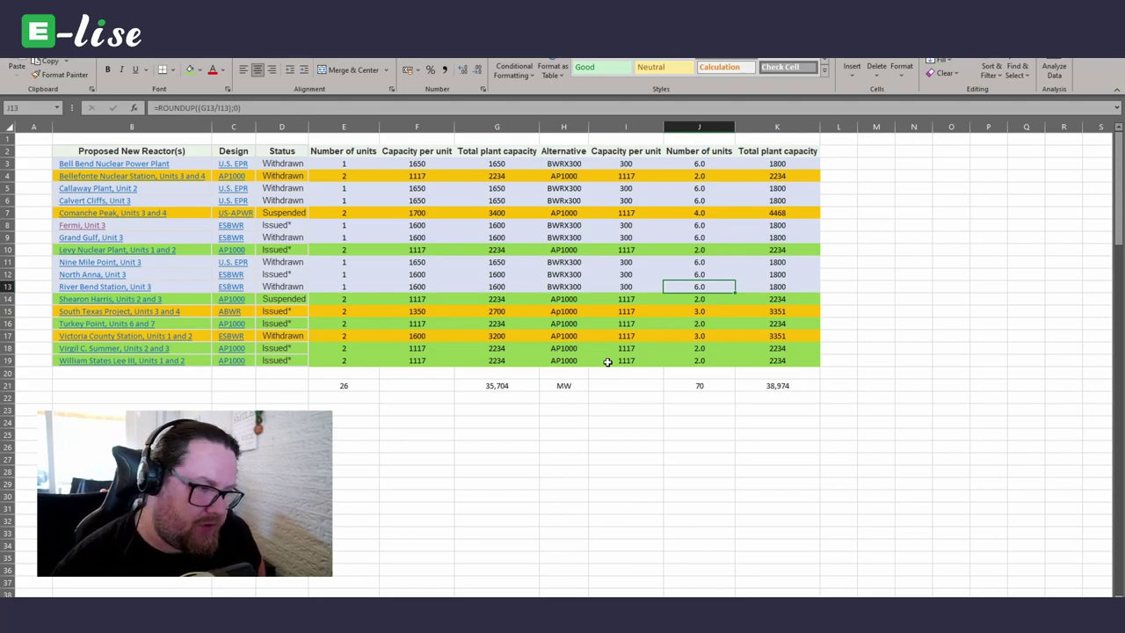
left_click(701, 273)
left_click(700, 262)
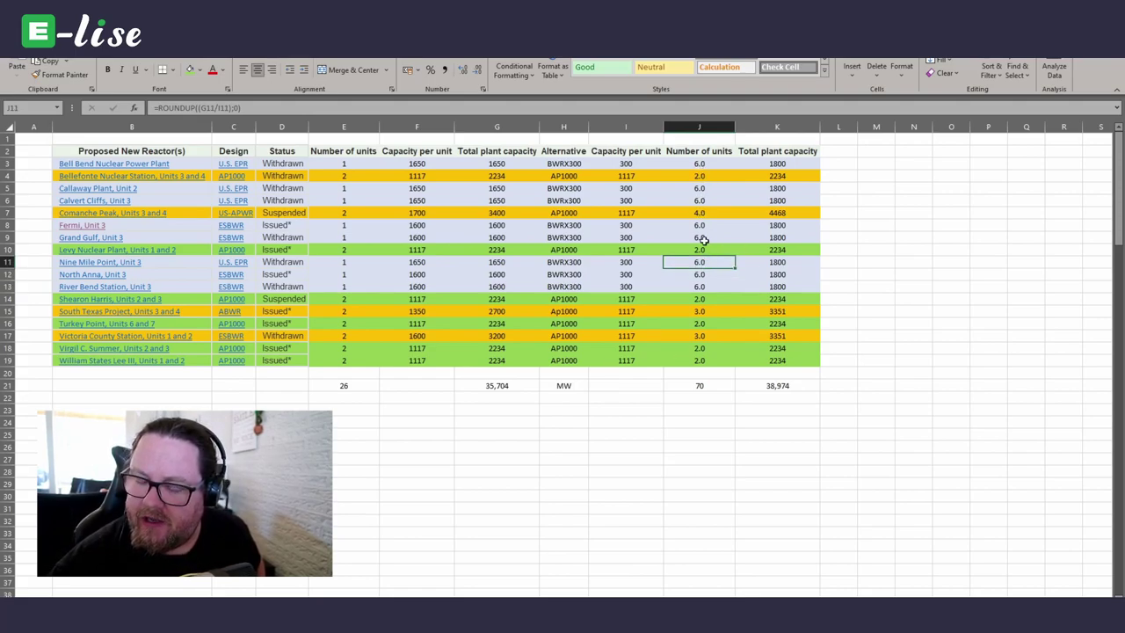
- Enter the note "48 BILLION" in cell M13 beside the table
left_click(882, 284)
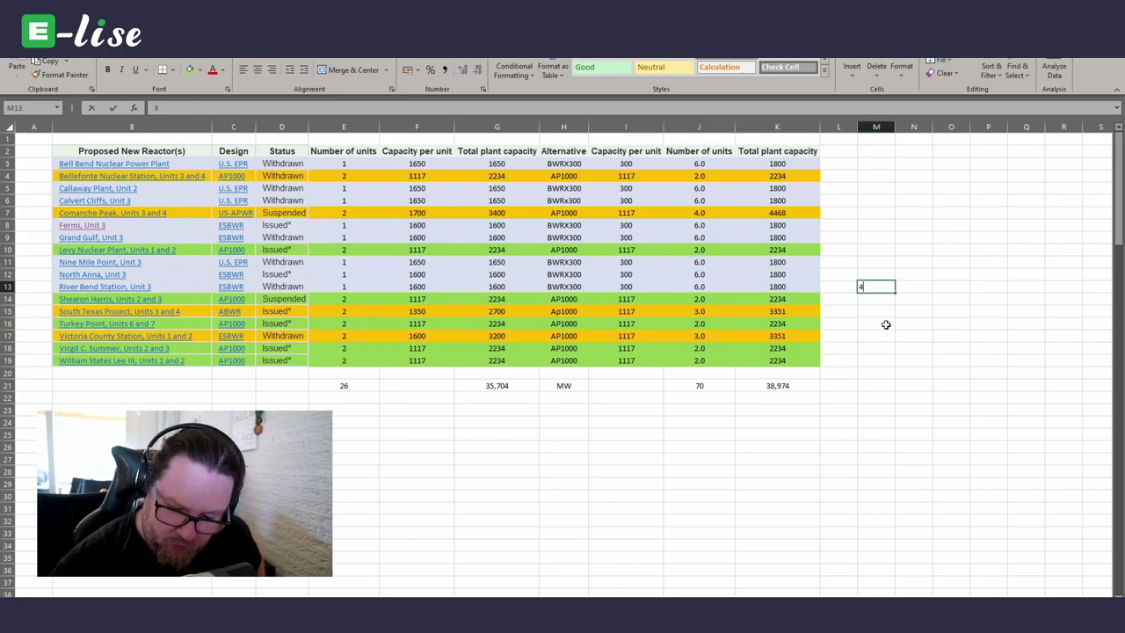
type("48 BILLION")
key("Return")
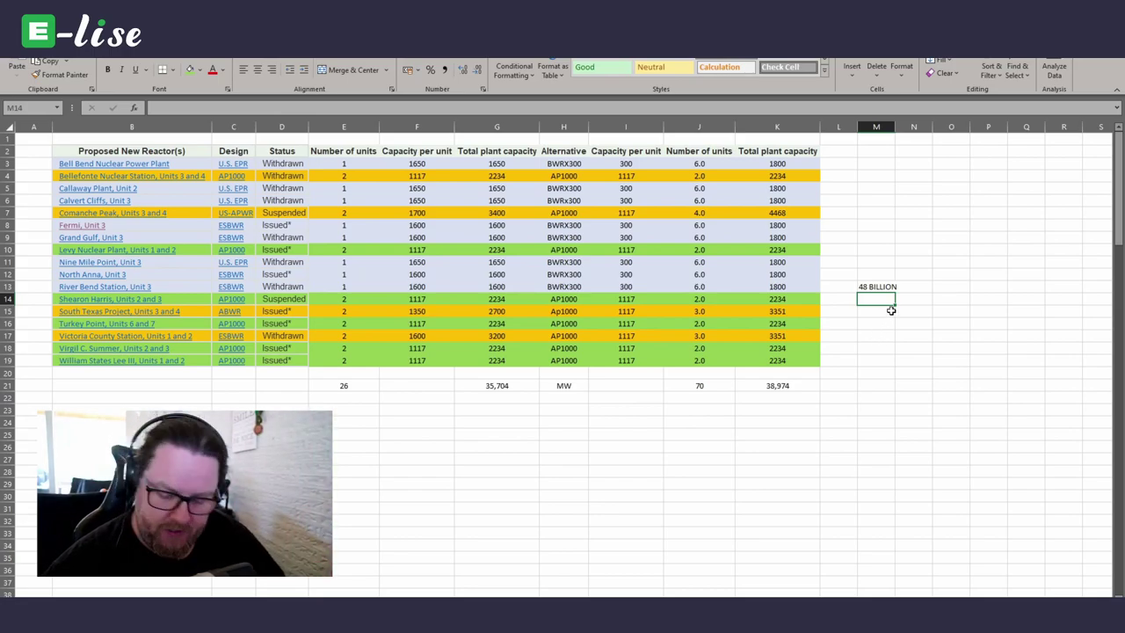
- Enter the formula =18*5 in cell M14 and check it
type("=18")
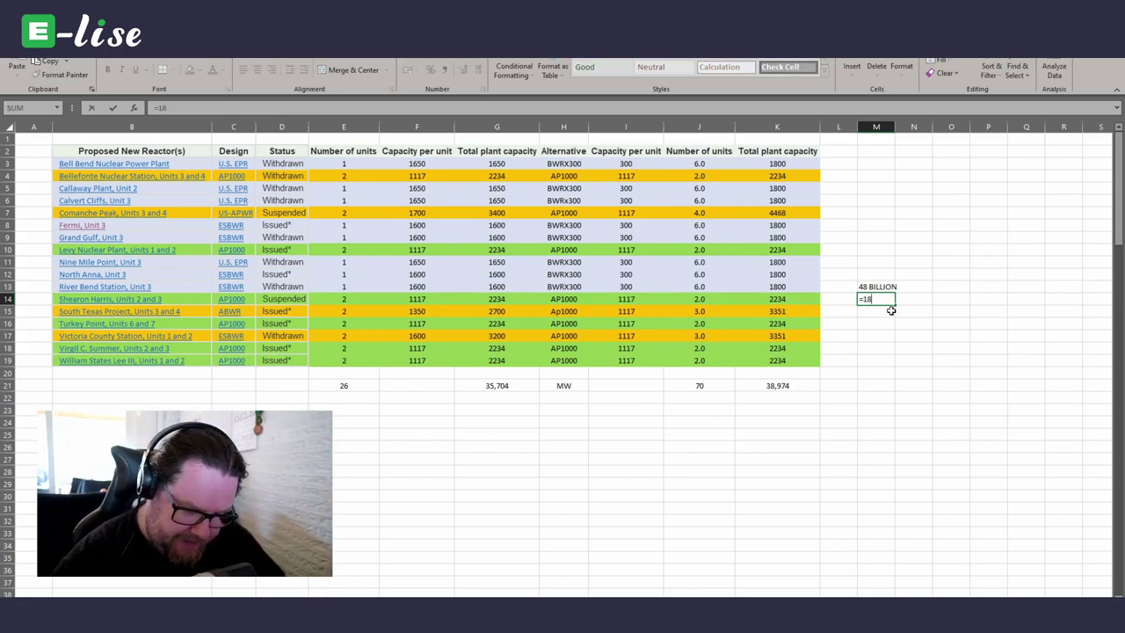
type("*5")
key("Return")
left_click(890, 300)
double_click(891, 299)
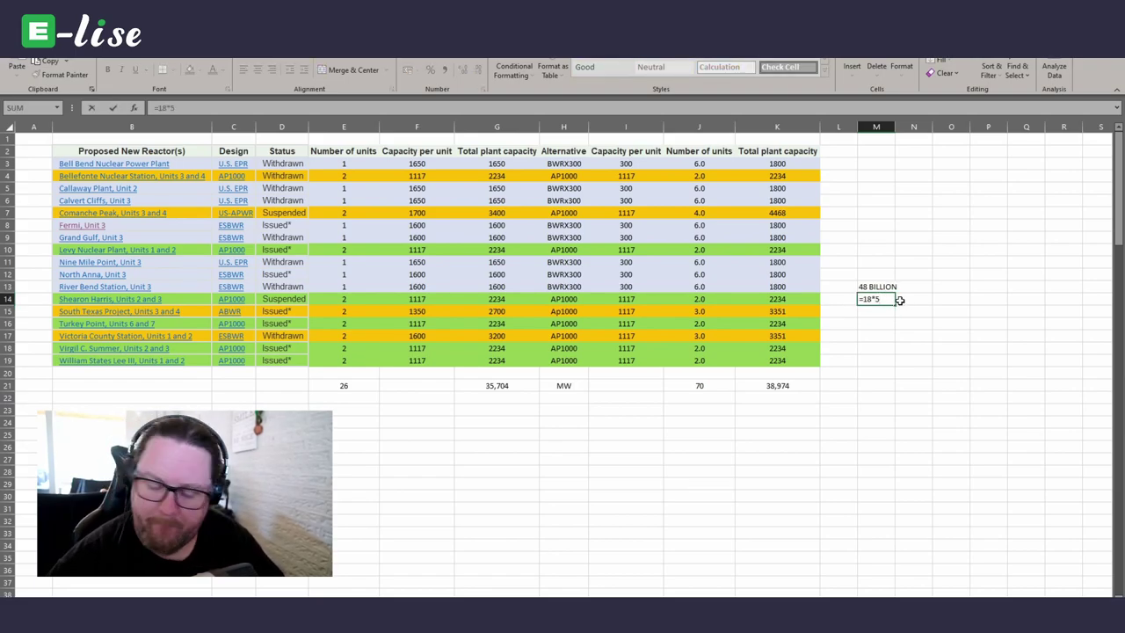
key("Return")
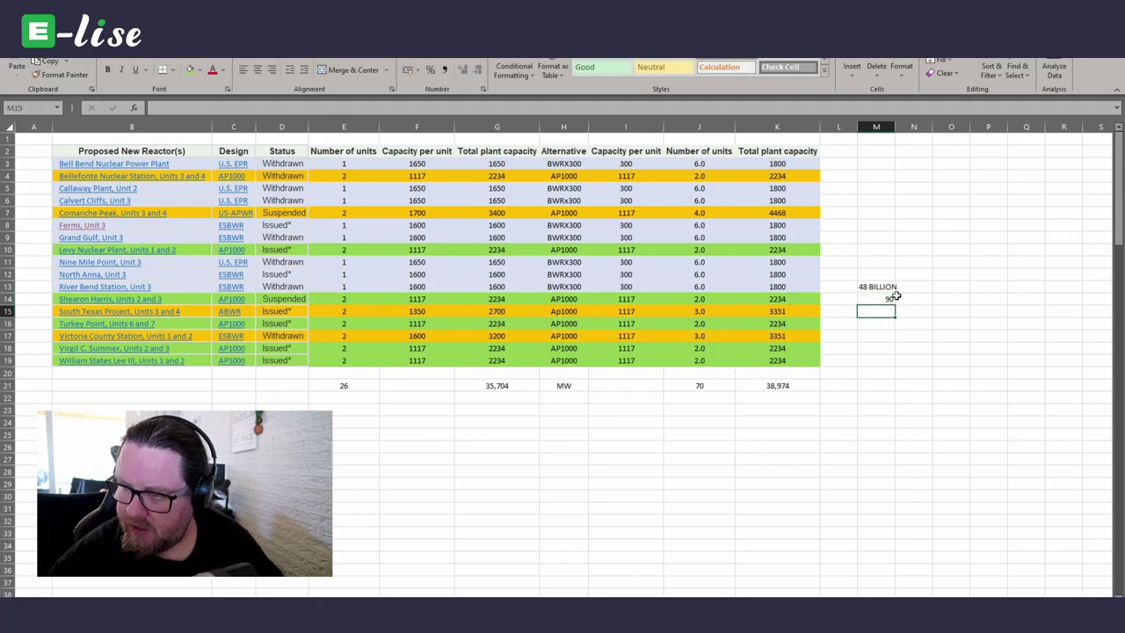
- Replace the text in cell M13 with the plain number 48
left_click(870, 287)
double_click(871, 286)
key("Home")
key("Delete")
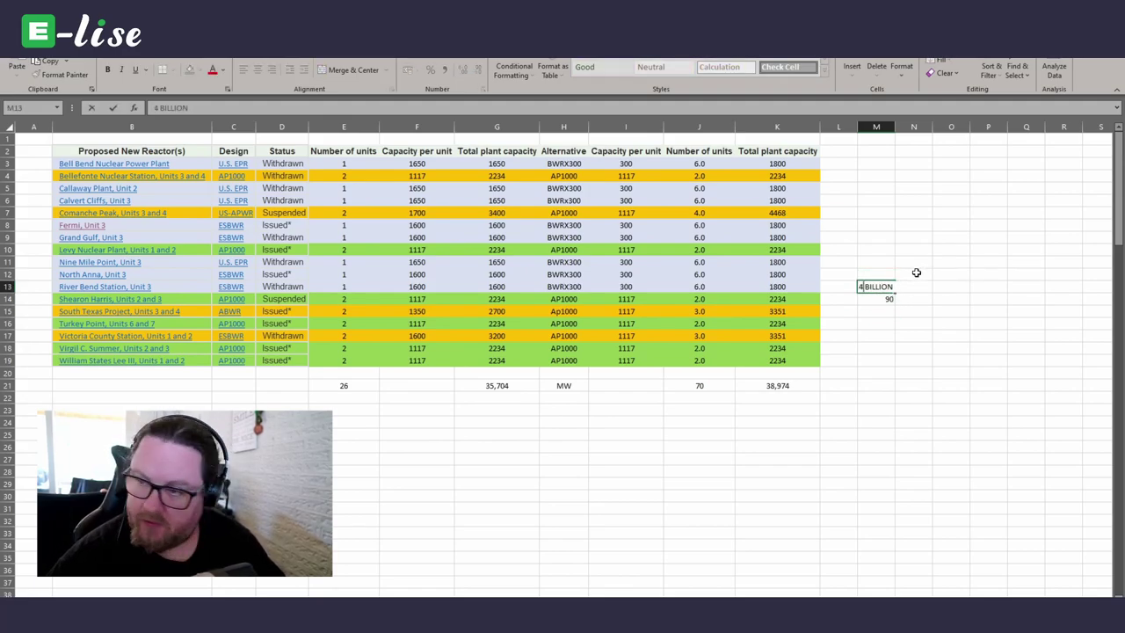
type("4")
key("Delete")
key("Tab")
key("Tab")
key("shift+Tab")
key("shift+Tab")
double_click(878, 286)
type("48")
key("Delete")
key("Delete")
key("Delete")
key("Delete")
key("BackSpace")
key("BackSpace")
key("BackSpace")
key("BackSpace")
key("BackSpace")
key("BackSpace")
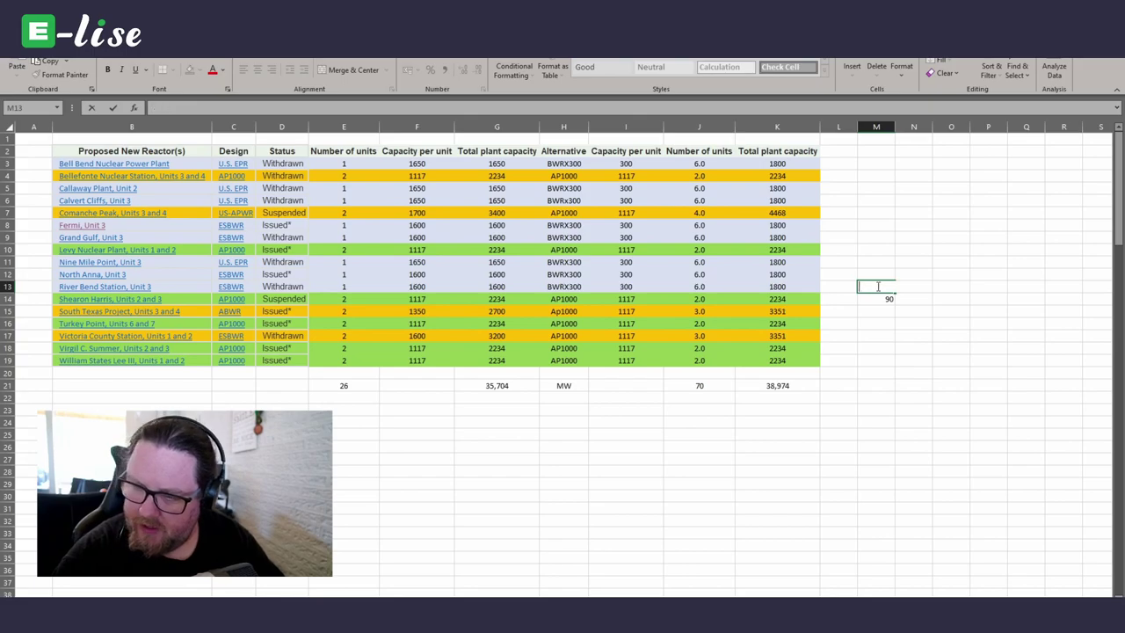
type("48")
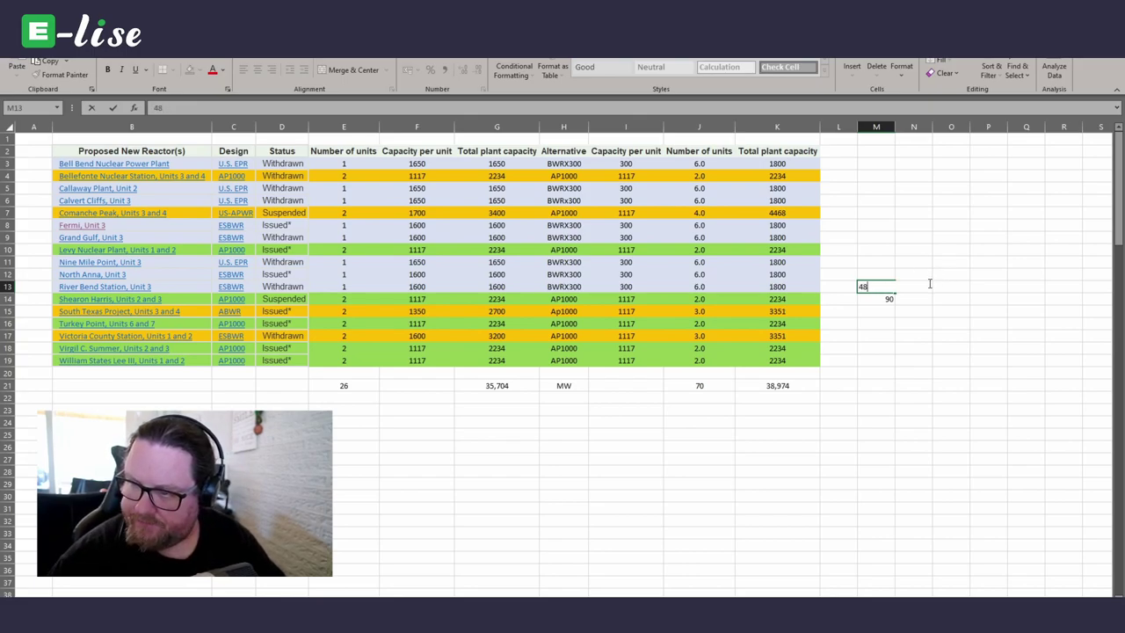
left_click(954, 314)
- Label the amounts in M13 and M14 with "Billion" in cells N13 and N14
left_click(913, 287)
type("Billion")
key("Return")
type("Billion")
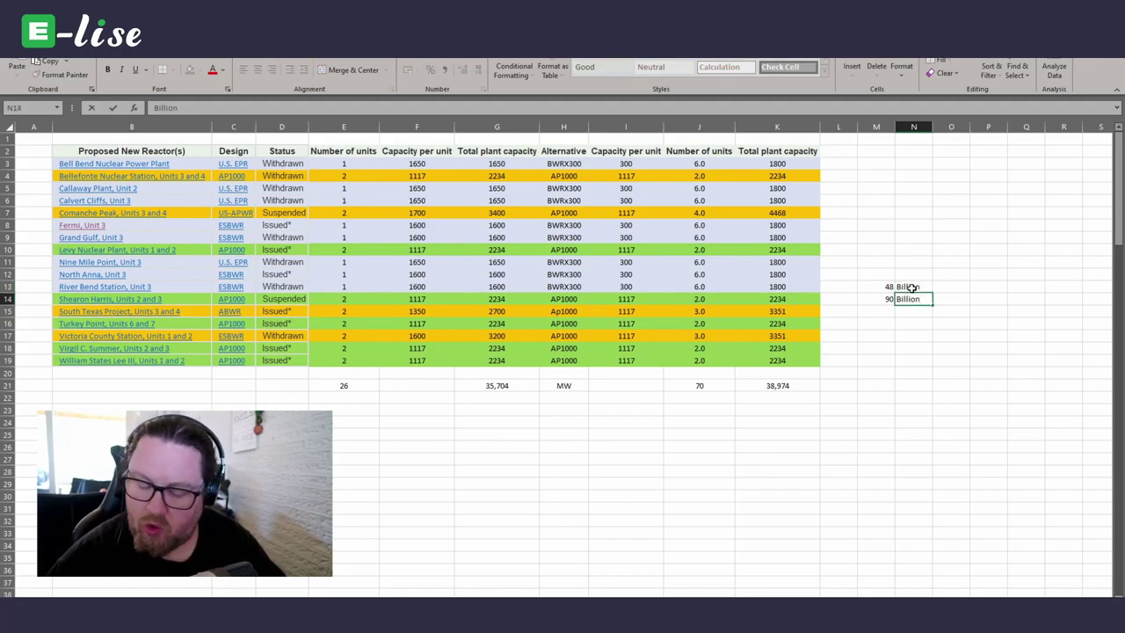
left_click(929, 397)
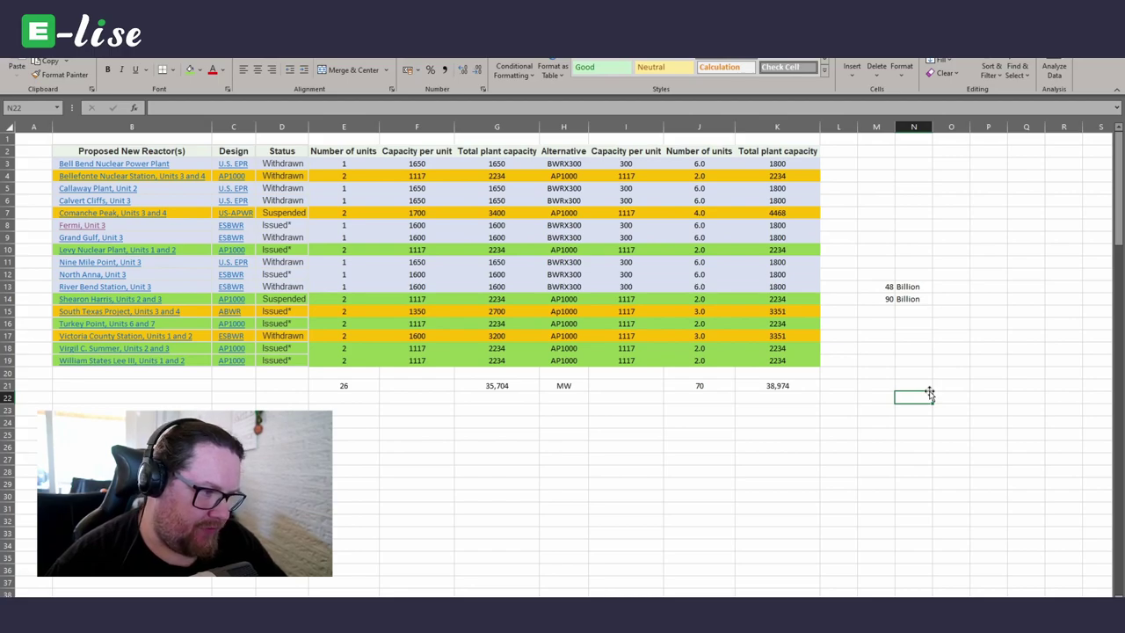
- Check the total plant capacity of the alternative reactors in cell K21
left_click(810, 388)
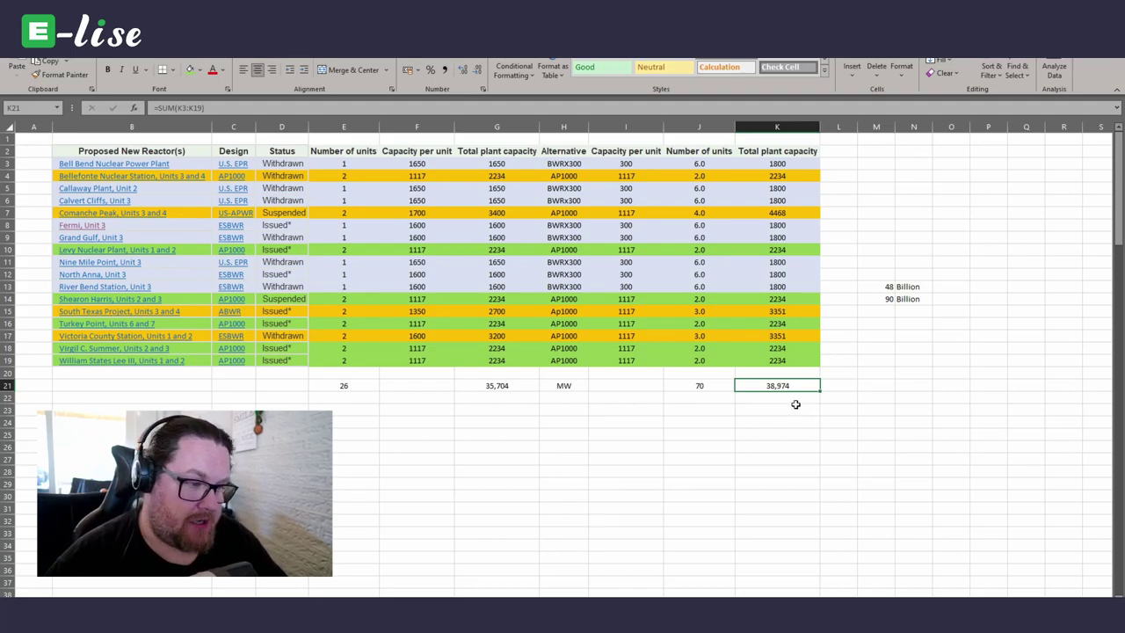
left_click(796, 404)
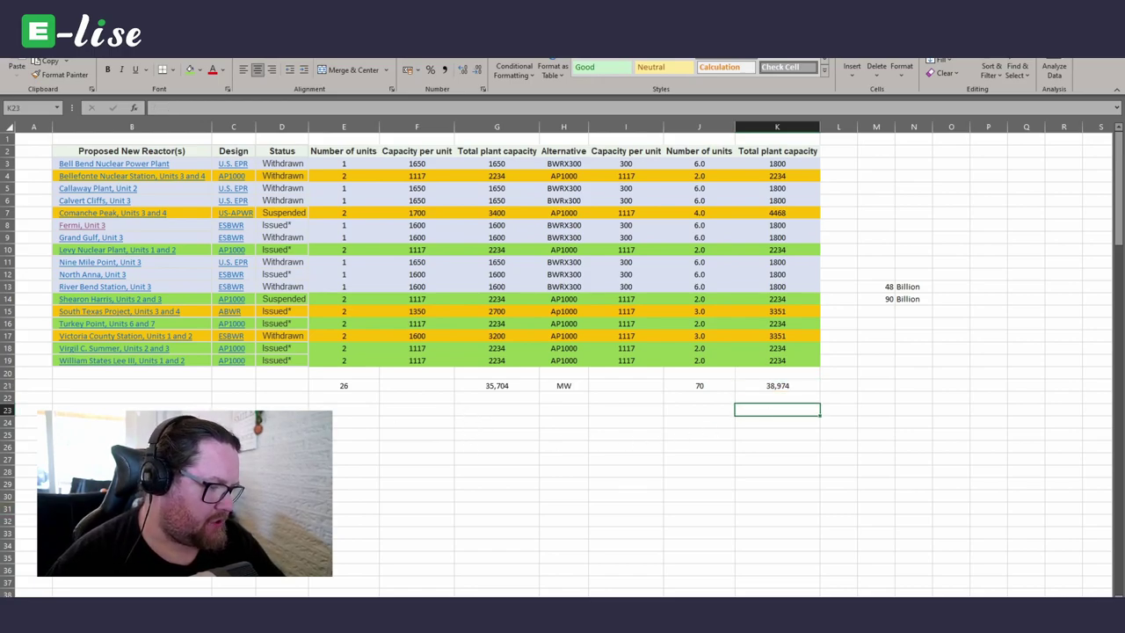
- Switch to the Google My Maps map and examine the Bell Bend Nuclear Power Station site up close
key("alt+Tab")
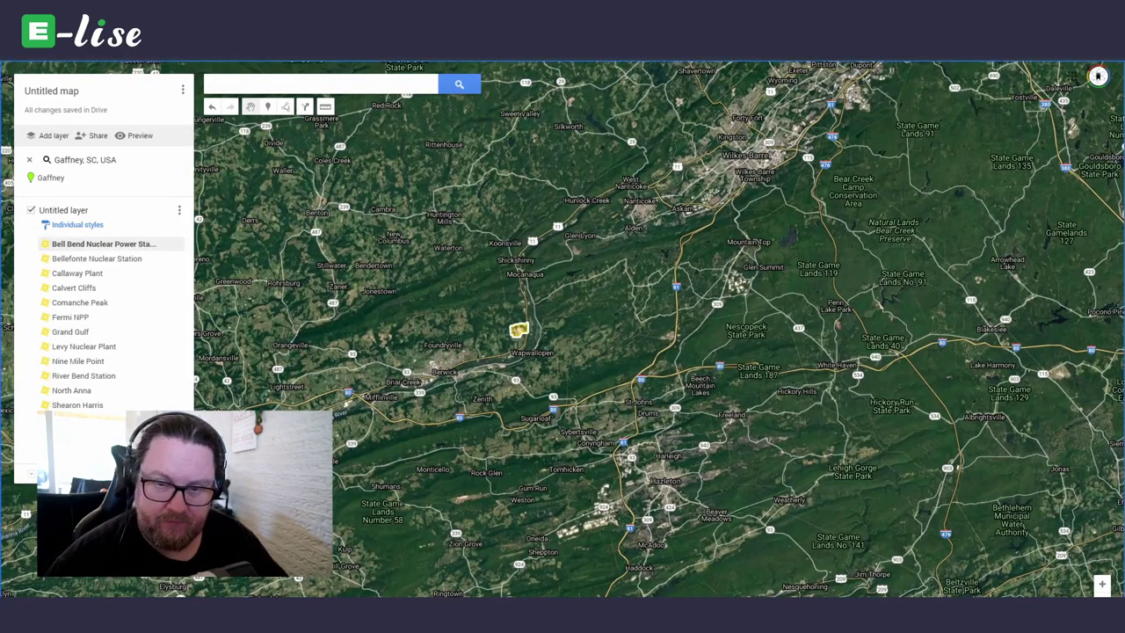
left_click_drag(577, 349, 781, 340)
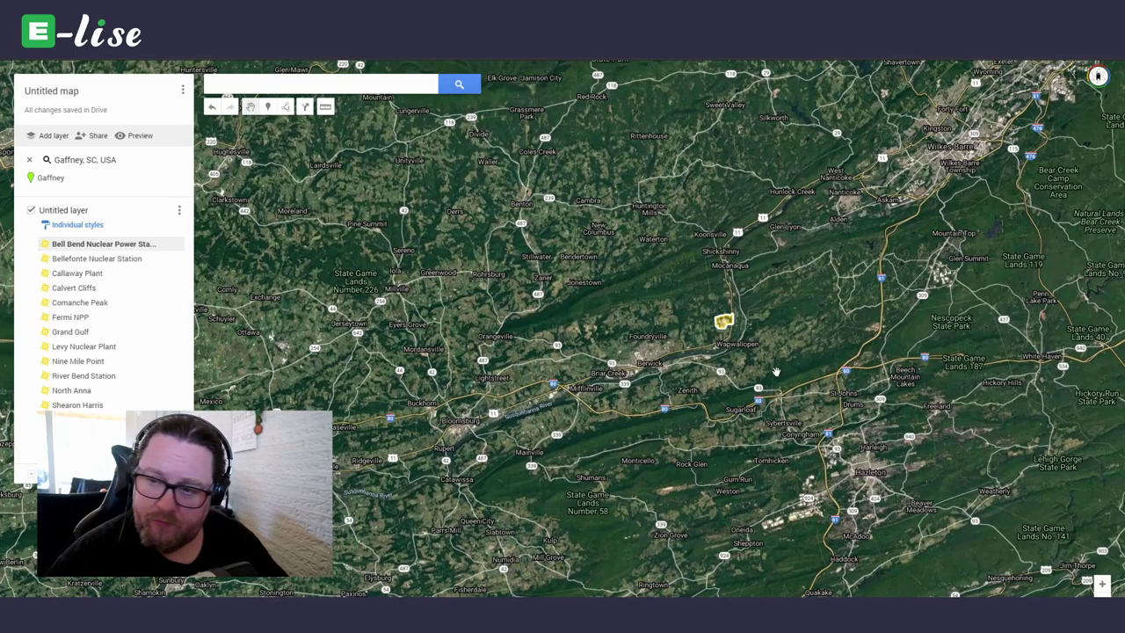
scroll(735, 324, "up", 2)
scroll(722, 318, "up", 4)
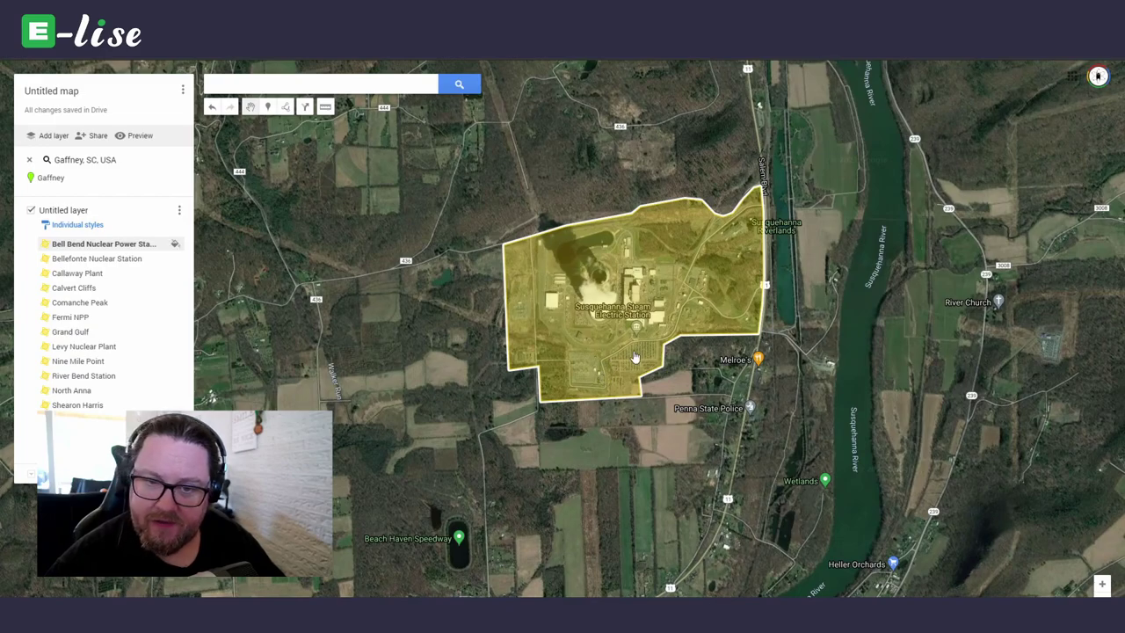
left_click_drag(657, 320, 635, 374)
scroll(635, 373, "up", 1)
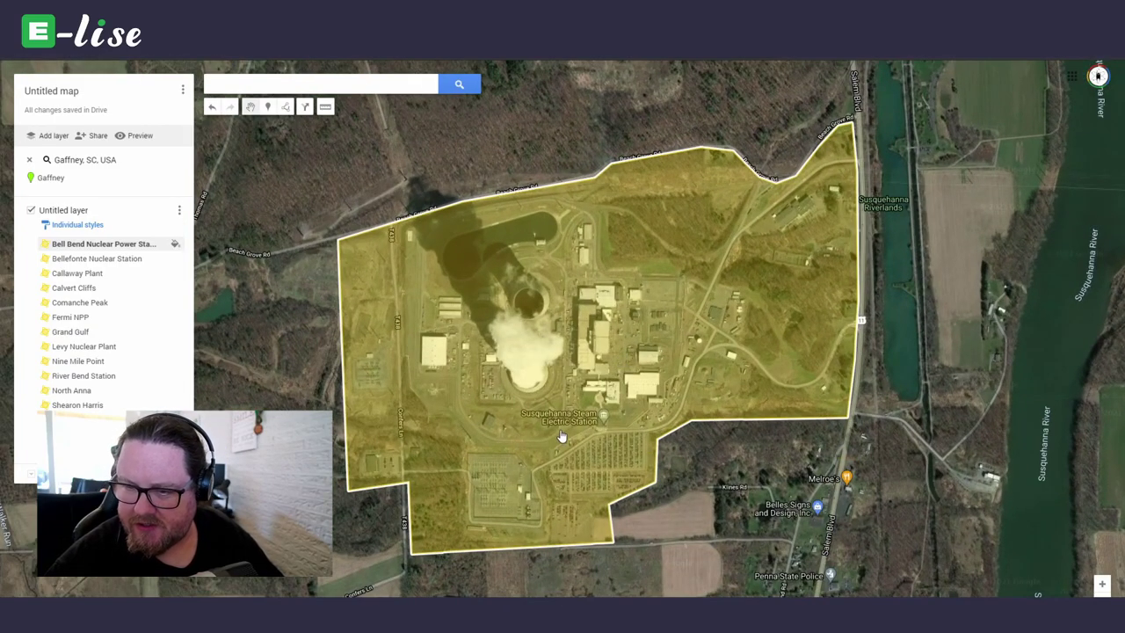
scroll(617, 363, "up", 1)
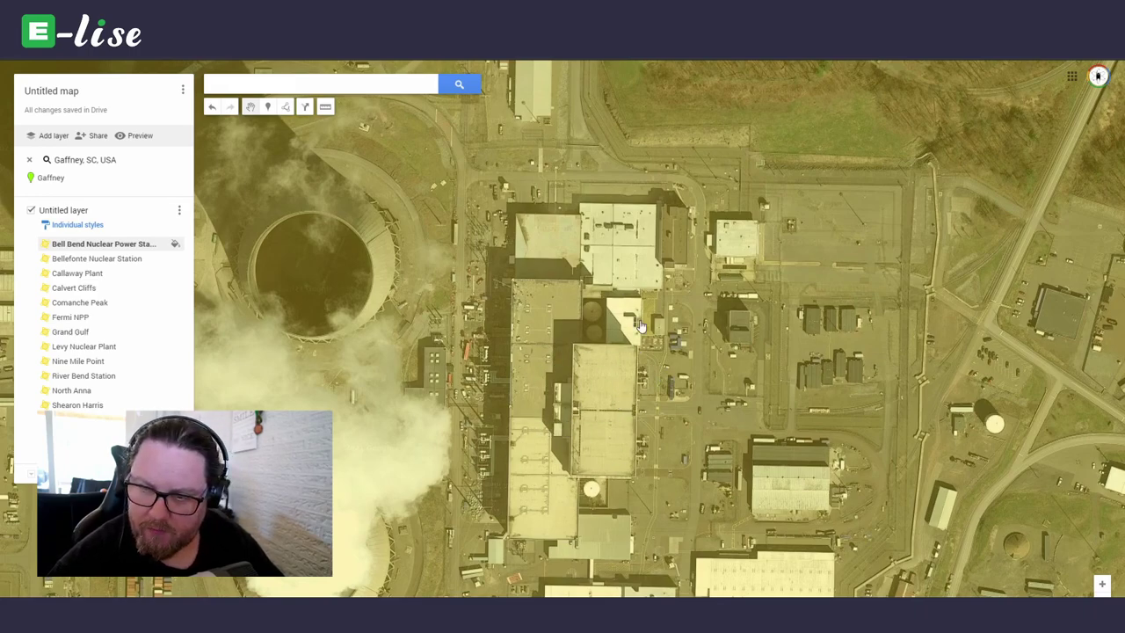
- Open the Bellefonte Nuclear Station site and examine its reactor buildings, cooling towers and surrounding land
left_click(146, 259)
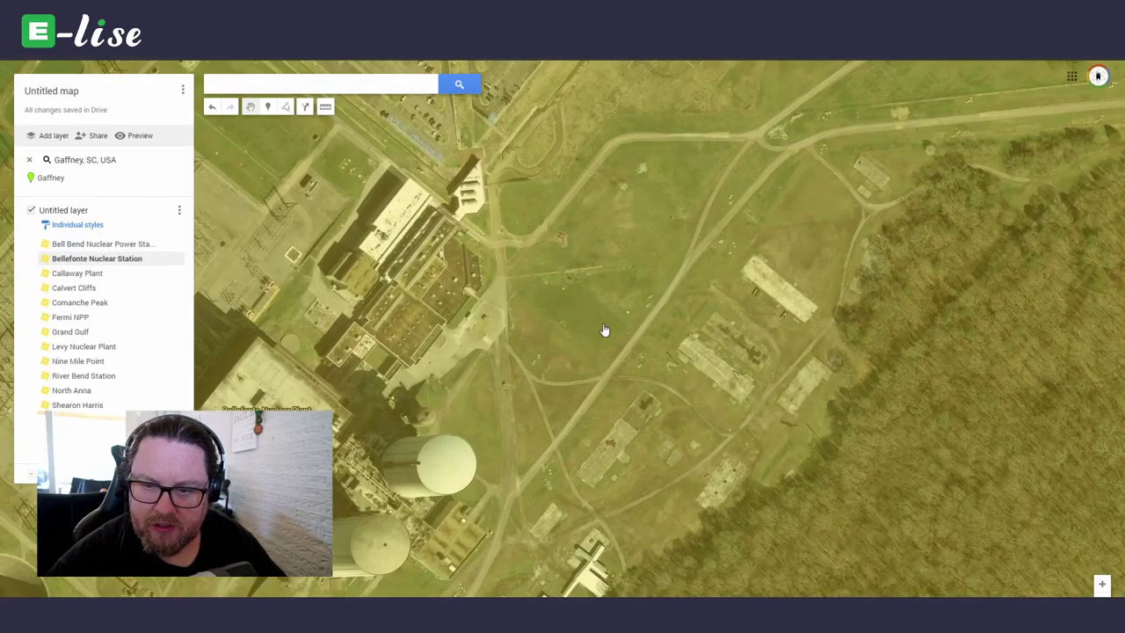
scroll(615, 345, "down", 2)
scroll(612, 345, "down", 2)
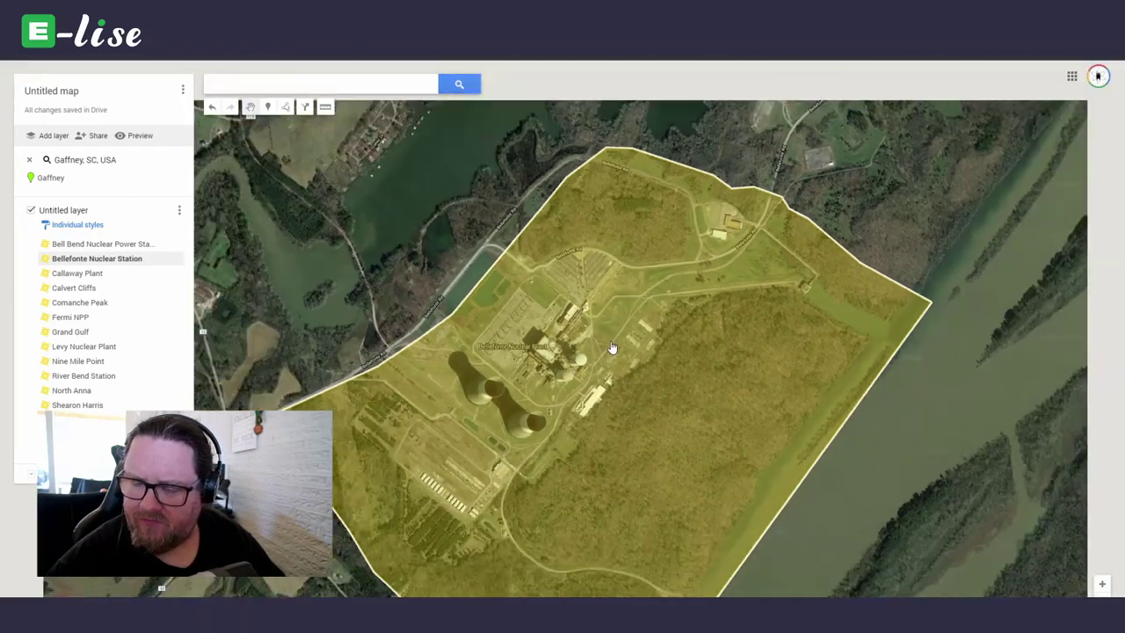
scroll(615, 343, "up", 1)
scroll(627, 307, "up", 3)
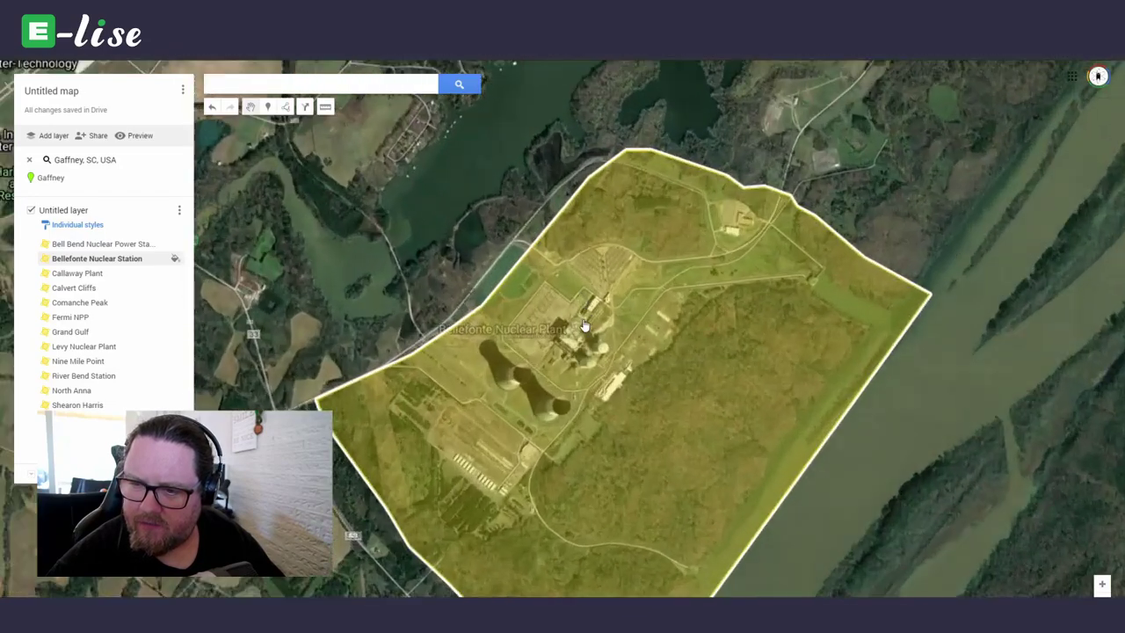
scroll(448, 548, "down", 1)
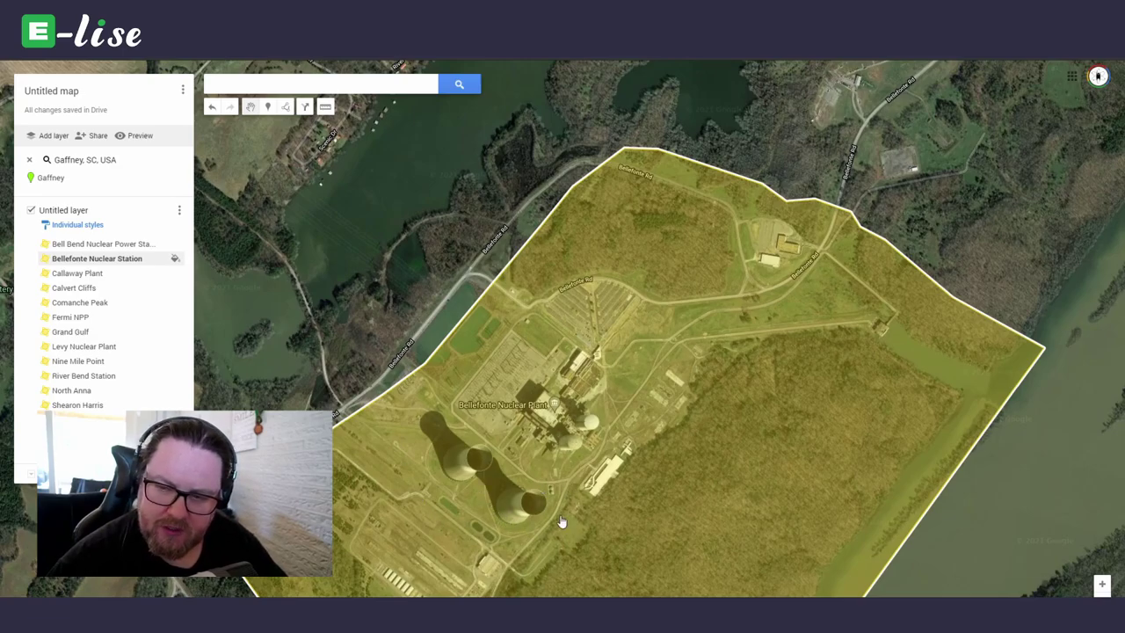
scroll(552, 412, "up", 2)
scroll(584, 459, "up", 2)
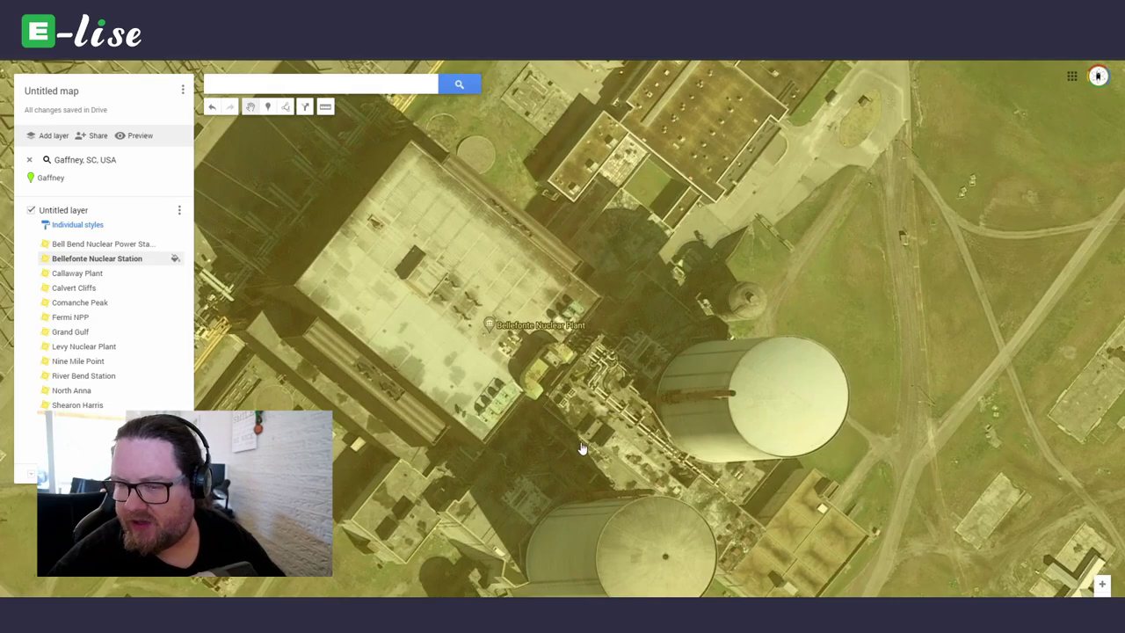
scroll(583, 448, "down", 2)
scroll(583, 447, "down", 4)
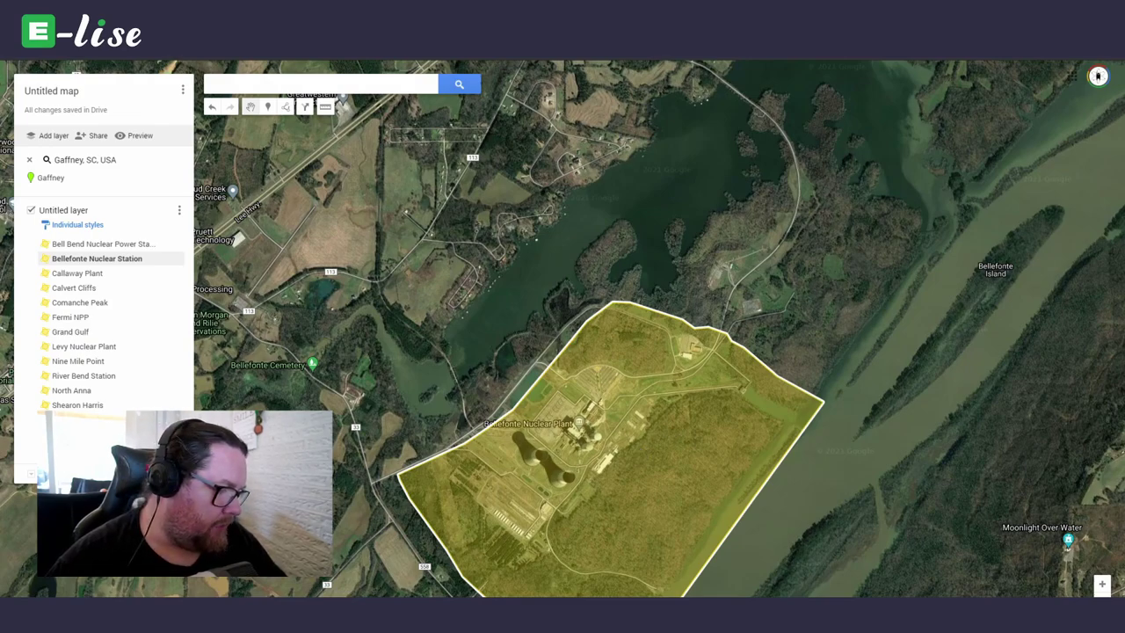
key("alt+Tab")
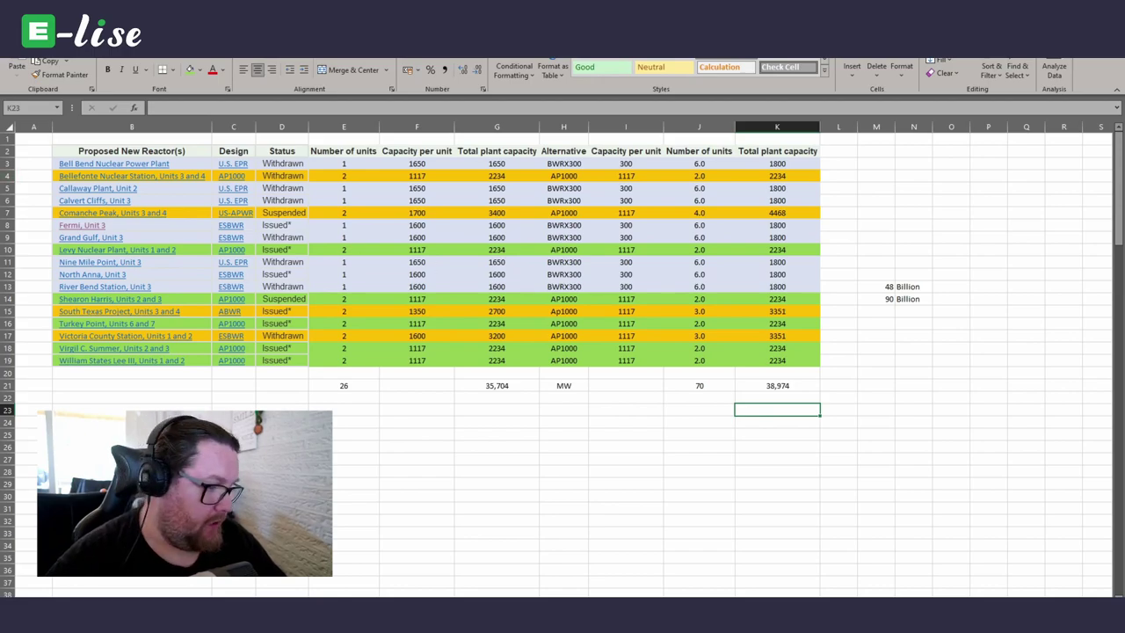
key("alt+Tab")
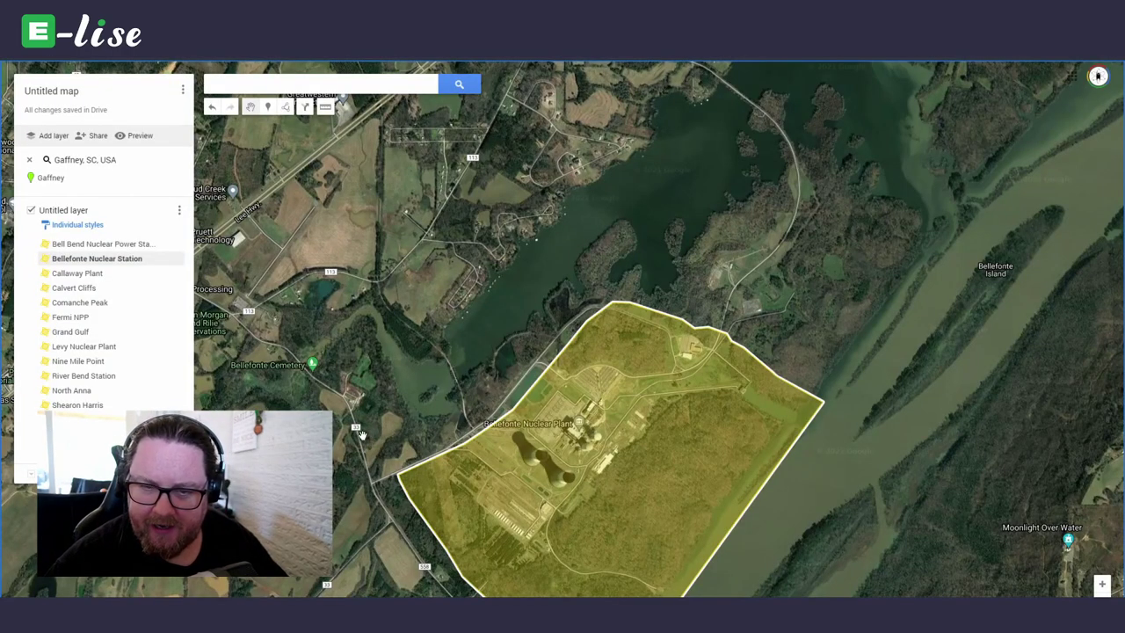
key("Escape")
- Open the South Texas Project site and examine its reactor area, cooling water reservoir and open land
left_click(77, 419)
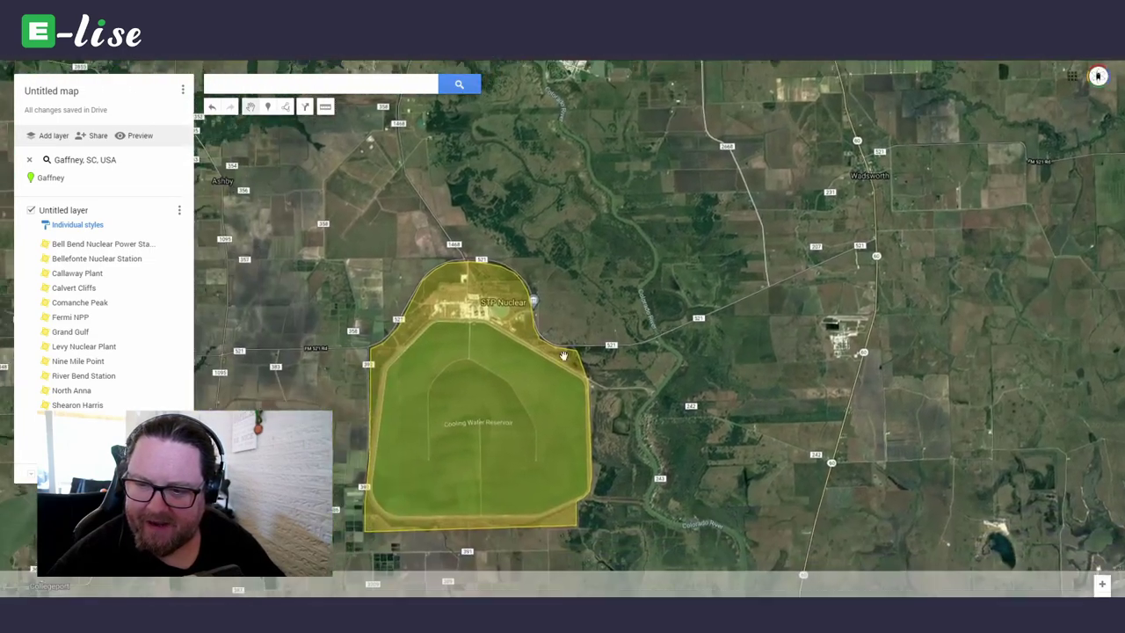
scroll(491, 390, "down", 2)
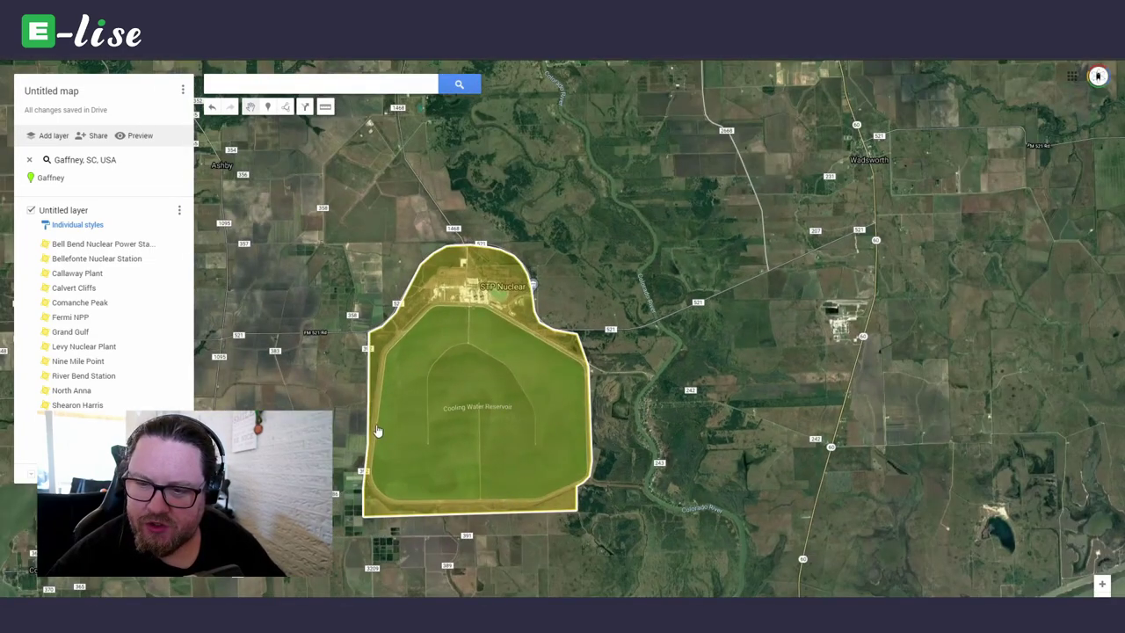
scroll(473, 281, "up", 5)
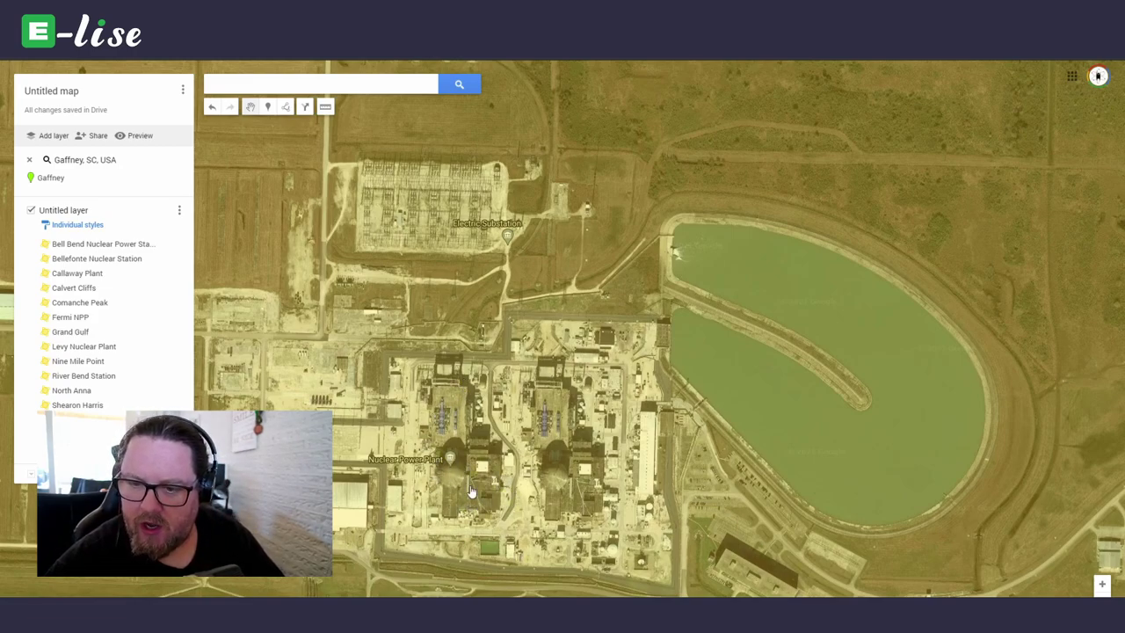
scroll(500, 403, "down", 2)
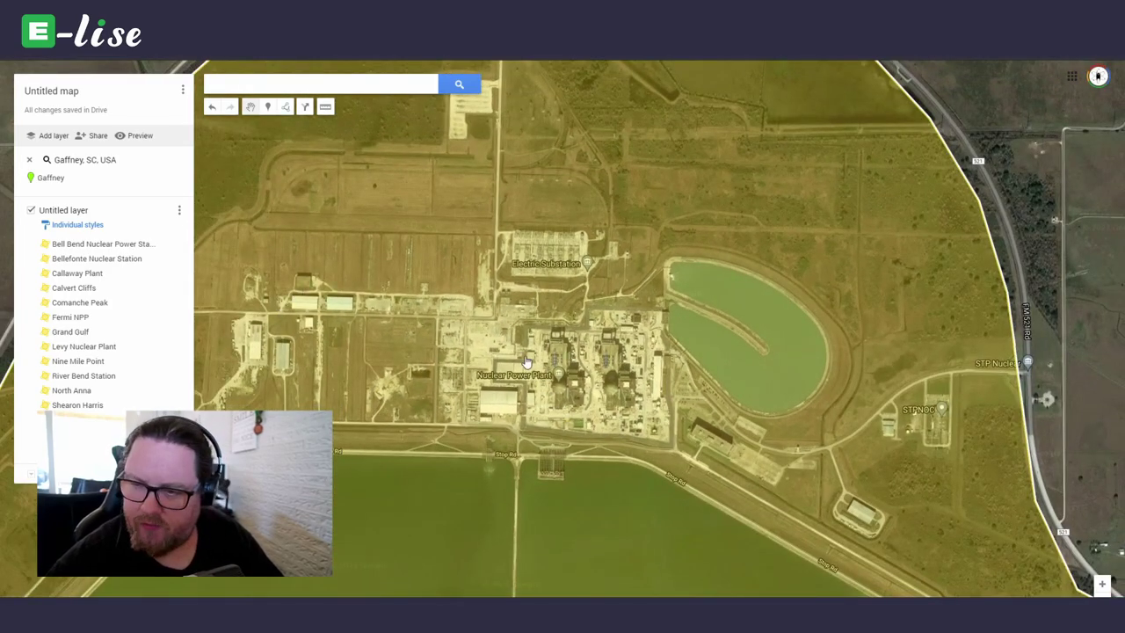
scroll(369, 360, "down", 2)
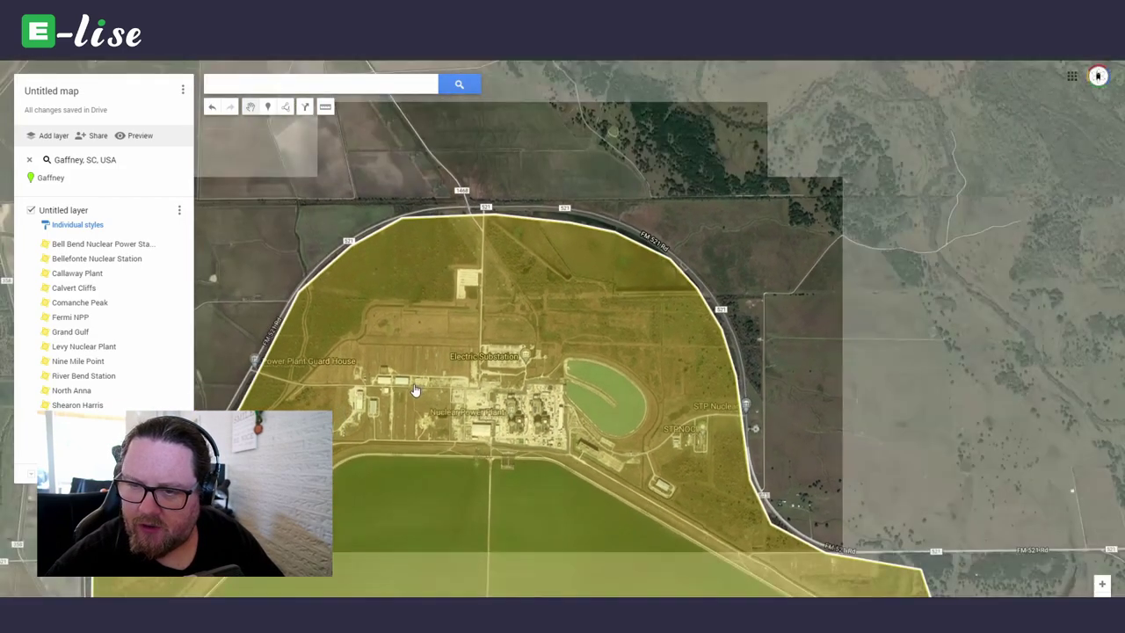
left_click_drag(416, 390, 435, 370)
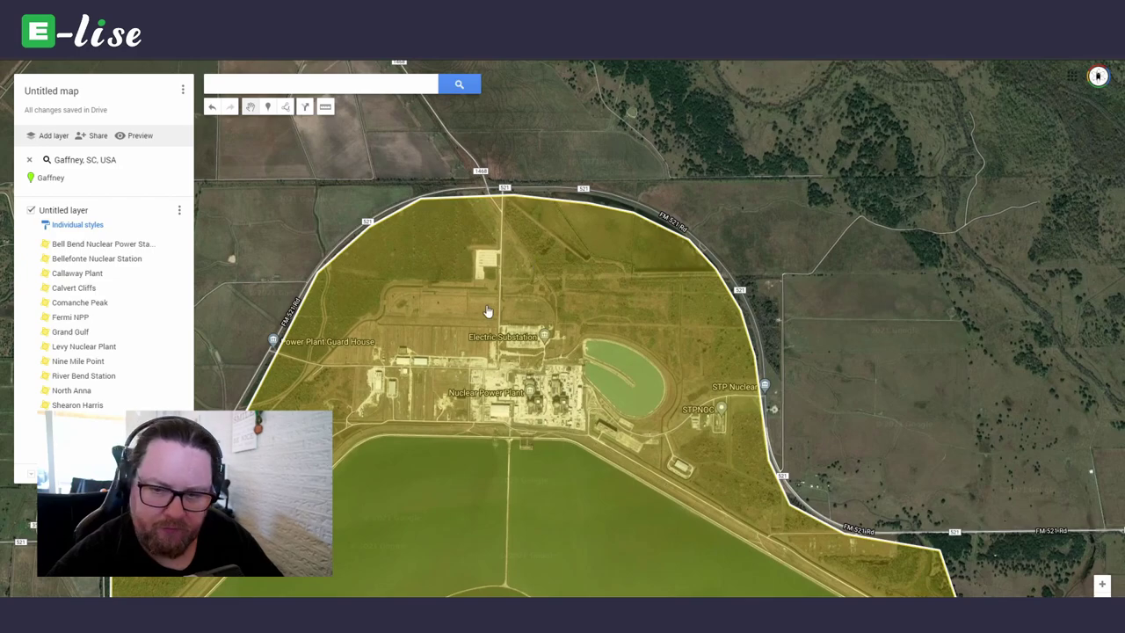
- Examine the South Texas Project reactor area and cooling reservoir, and its location relative to Houston and the Gulf coast
left_click_drag(391, 344, 395, 299)
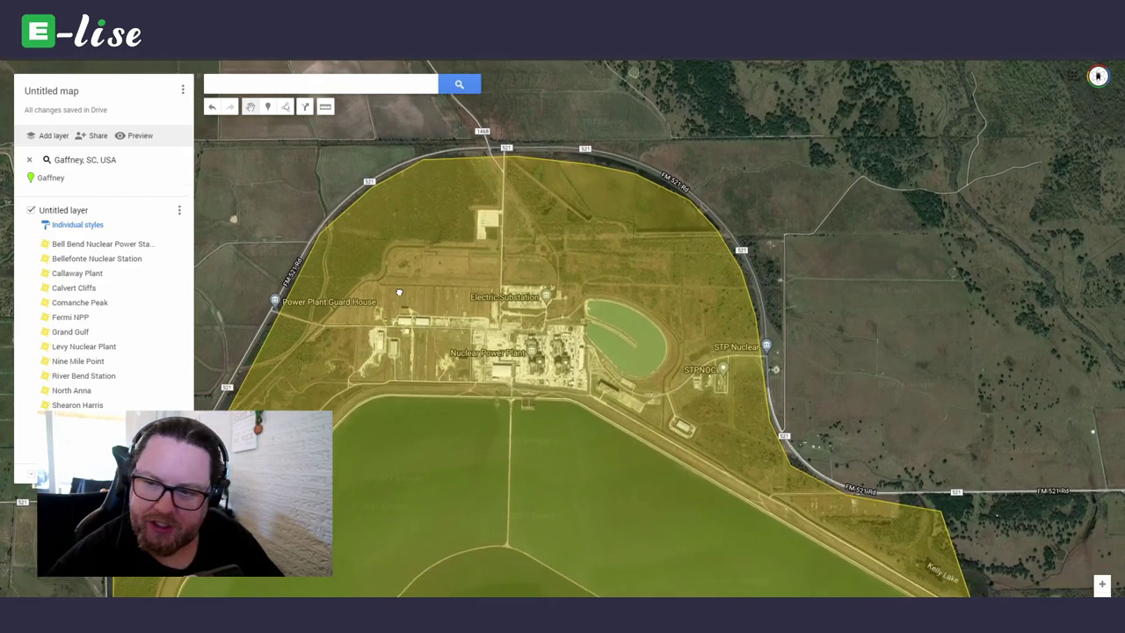
scroll(403, 325, "down", 2)
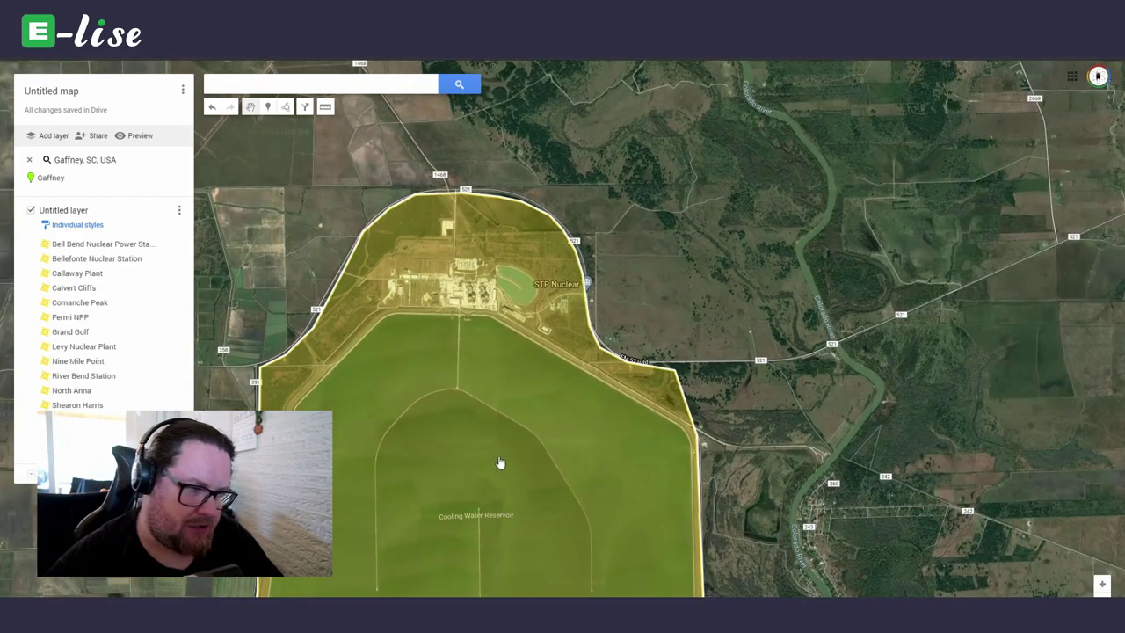
scroll(498, 445, "down", 2)
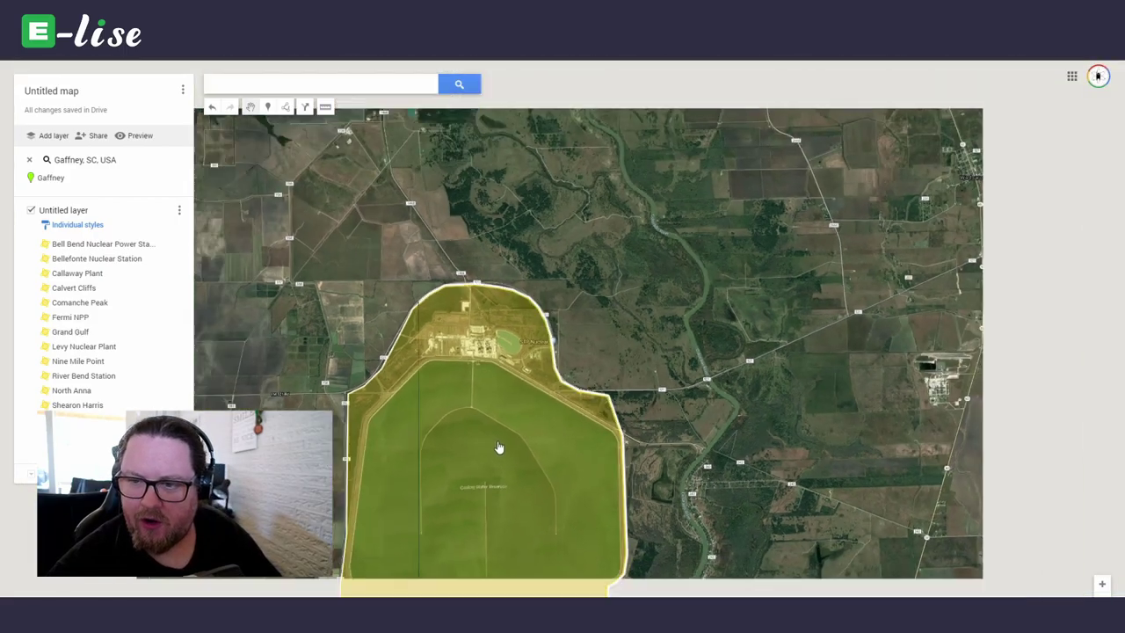
scroll(600, 423, "down", 4)
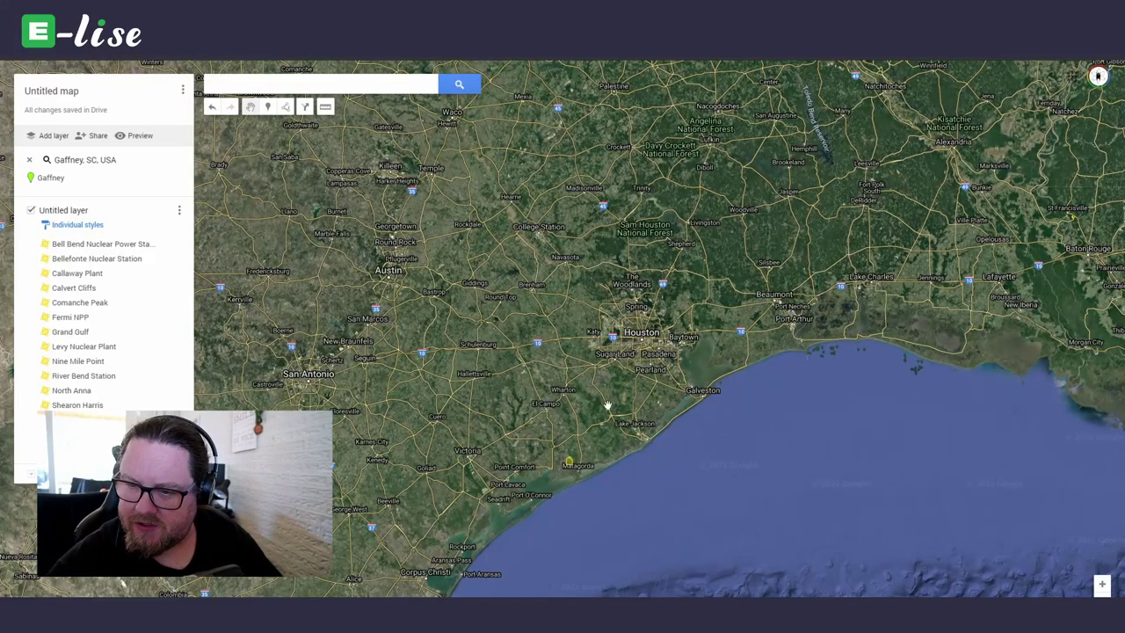
scroll(607, 414, "up", 2)
scroll(589, 419, "down", 2)
scroll(457, 531, "up", 1)
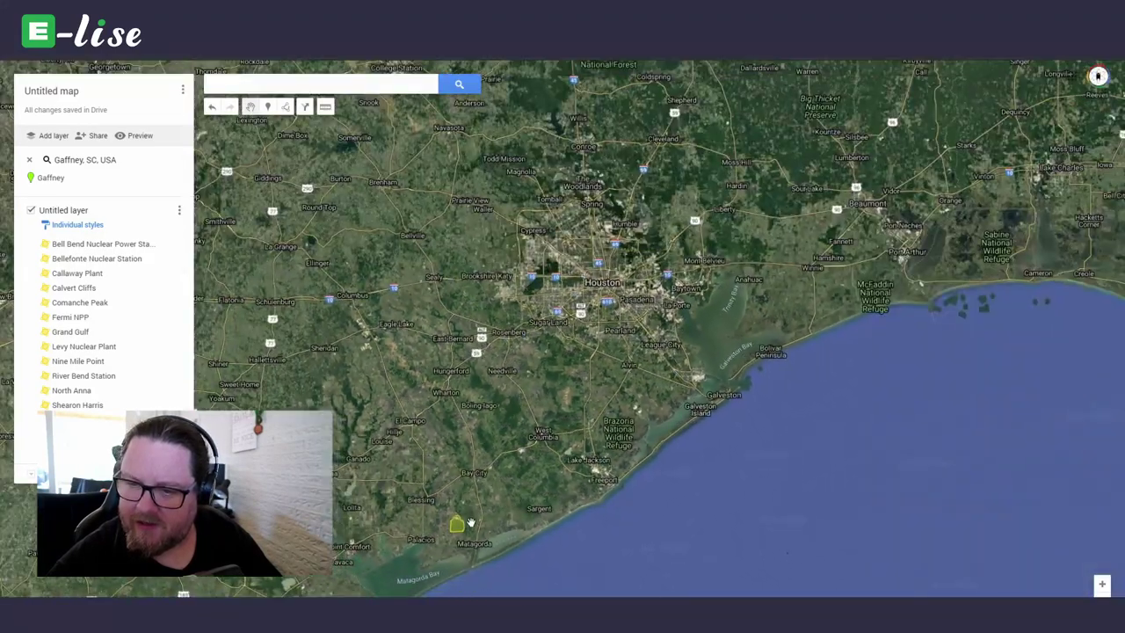
- View the details of the STP site near Matagorda and examine the surrounding area towards Bay City
left_click_drag(456, 526, 472, 502)
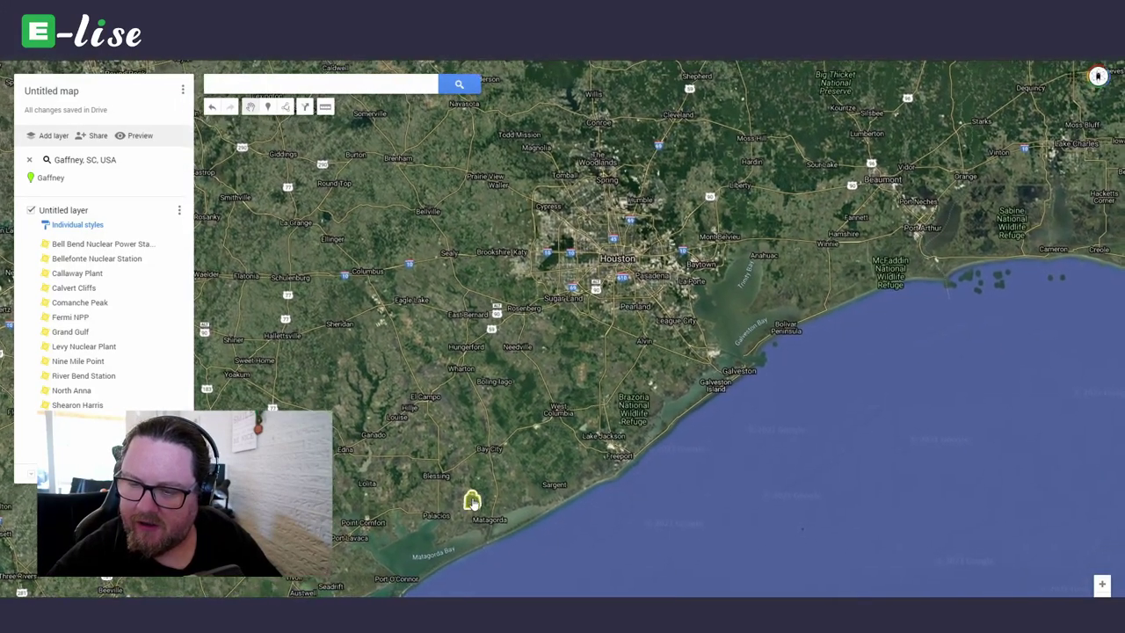
left_click(472, 502)
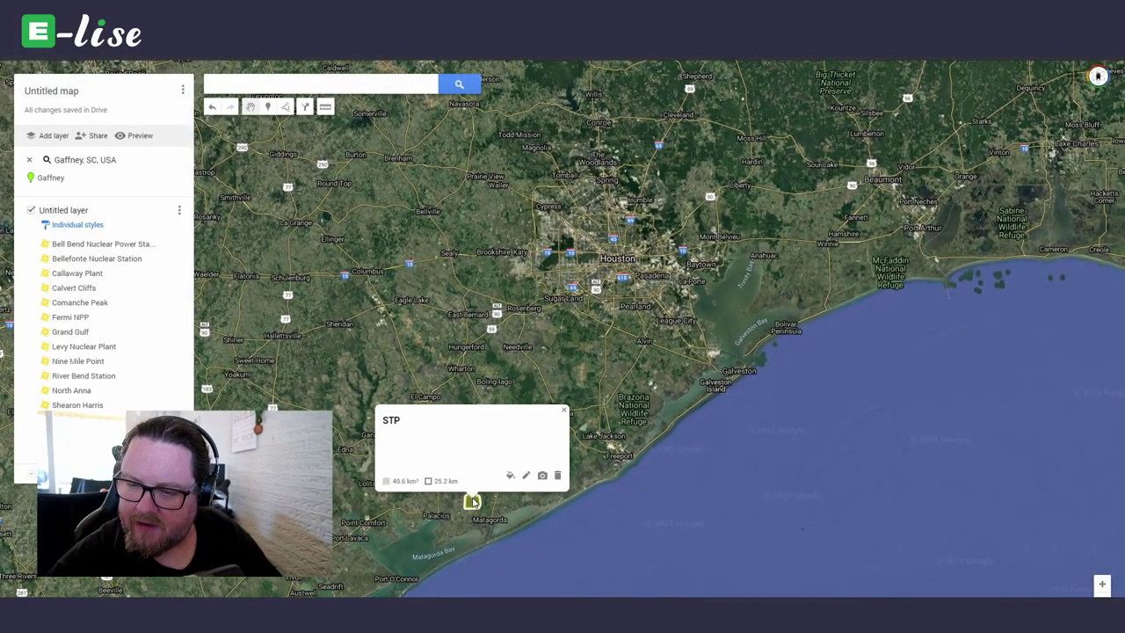
left_click(563, 410)
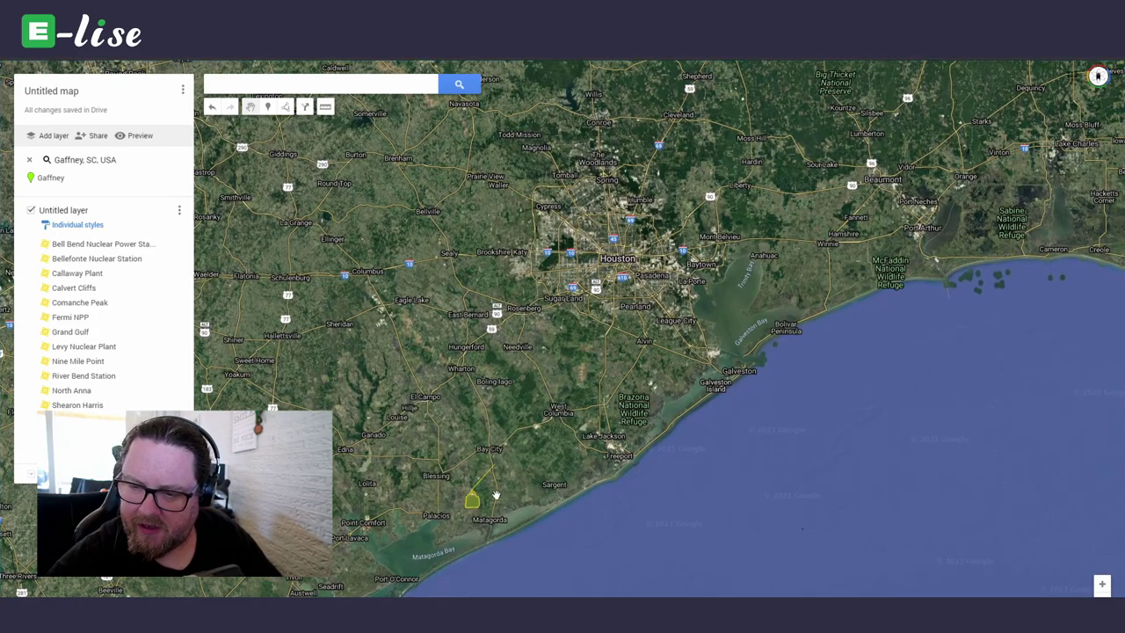
scroll(493, 497, "up", 3)
scroll(499, 364, "up", 2)
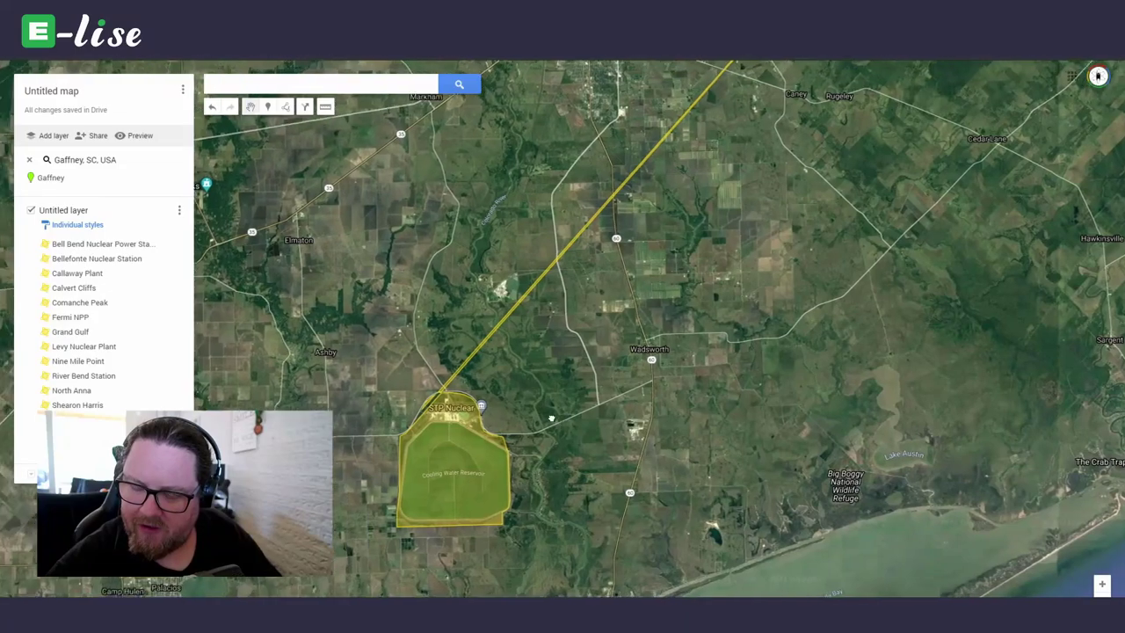
scroll(645, 304, "down", 5)
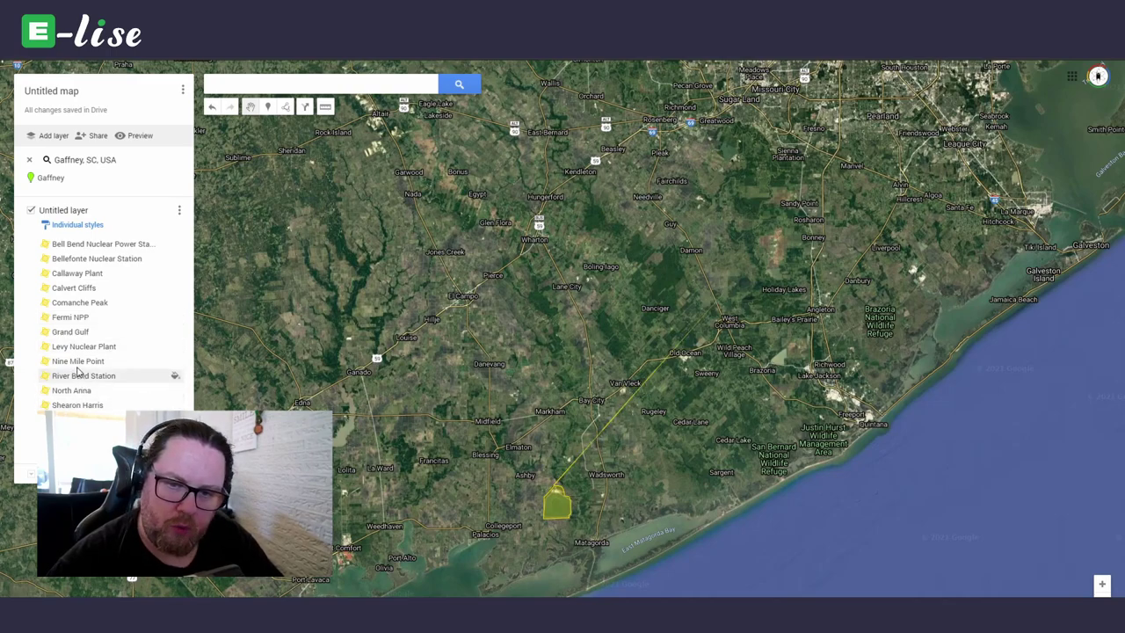
- Open the Comanche Peak site and examine its reactor buildings and the surrounding Squaw Creek Reservoir
left_click(85, 305)
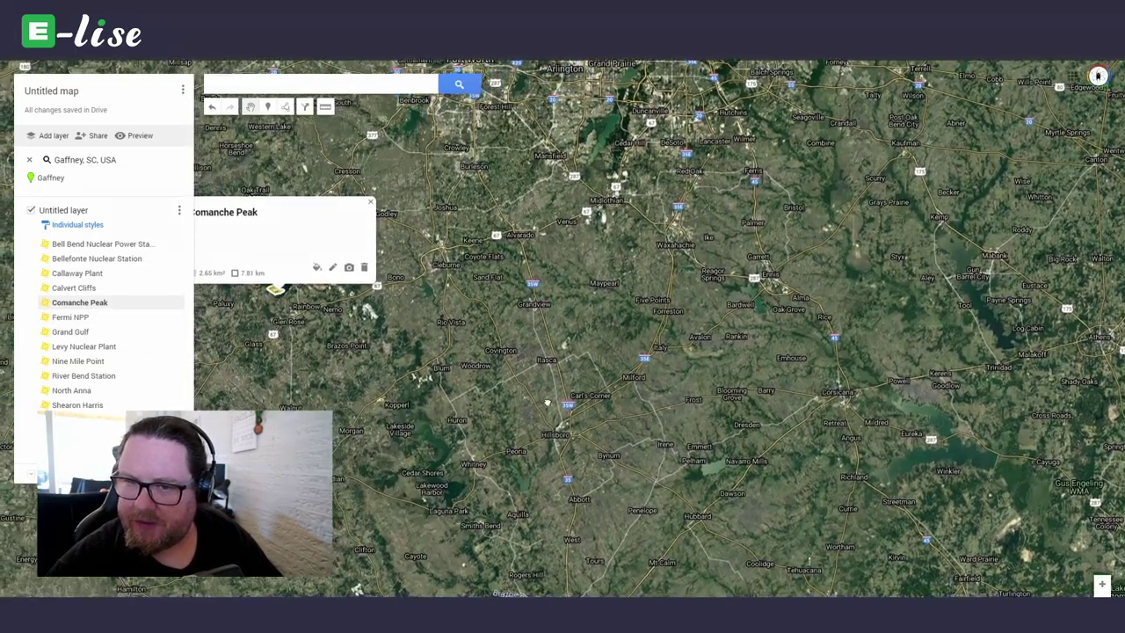
left_click(507, 354)
scroll(506, 354, "up", 5)
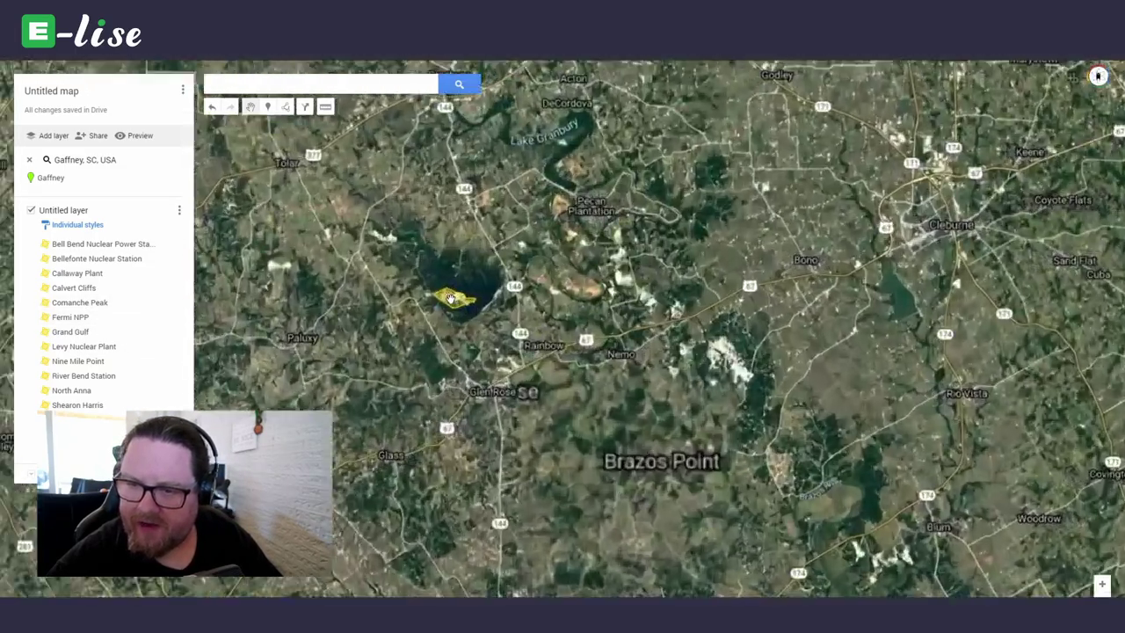
scroll(526, 336, "up", 3)
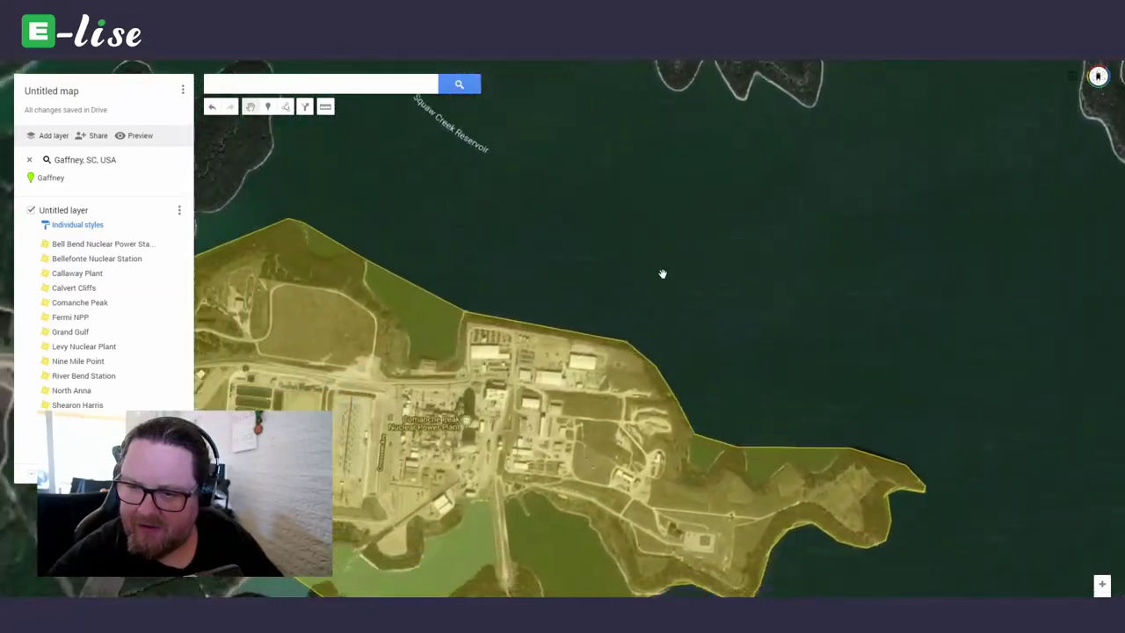
scroll(728, 260, "down", 2)
scroll(618, 320, "up", 5)
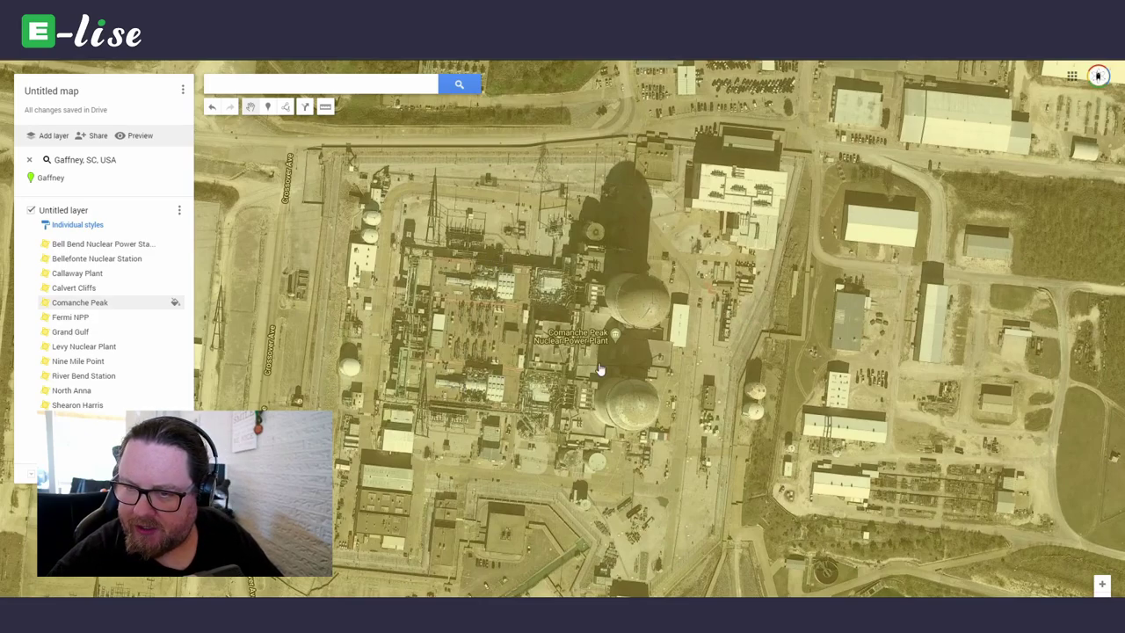
scroll(606, 363, "down", 3)
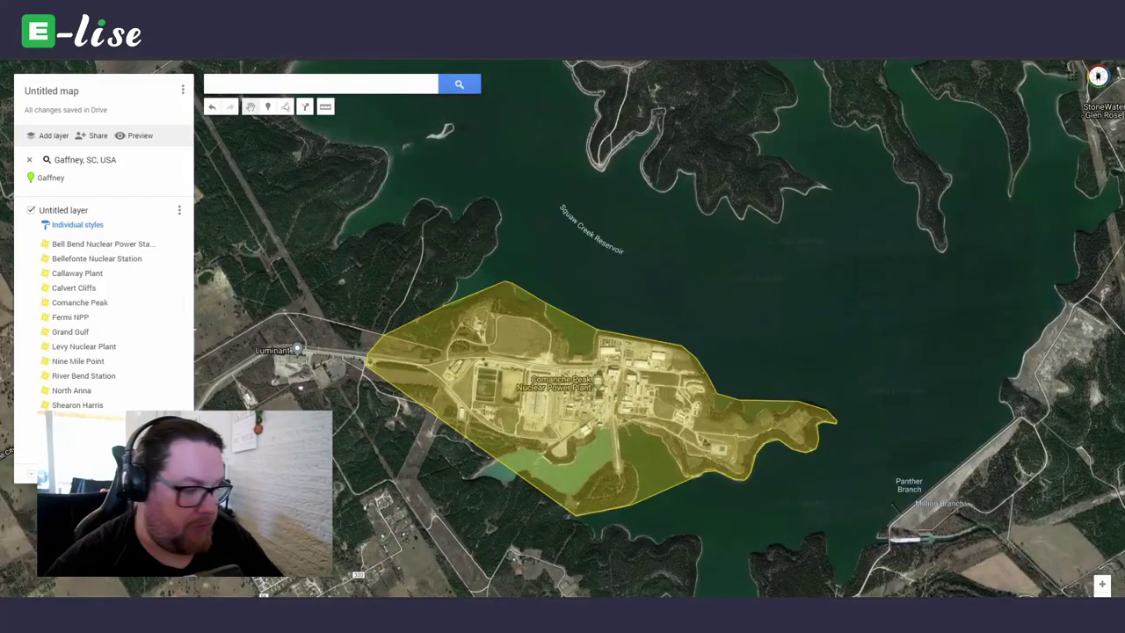
- Switch to the Excel reactor spreadsheet and check the two cost figures in cells M13 and M14
key("alt+Tab")
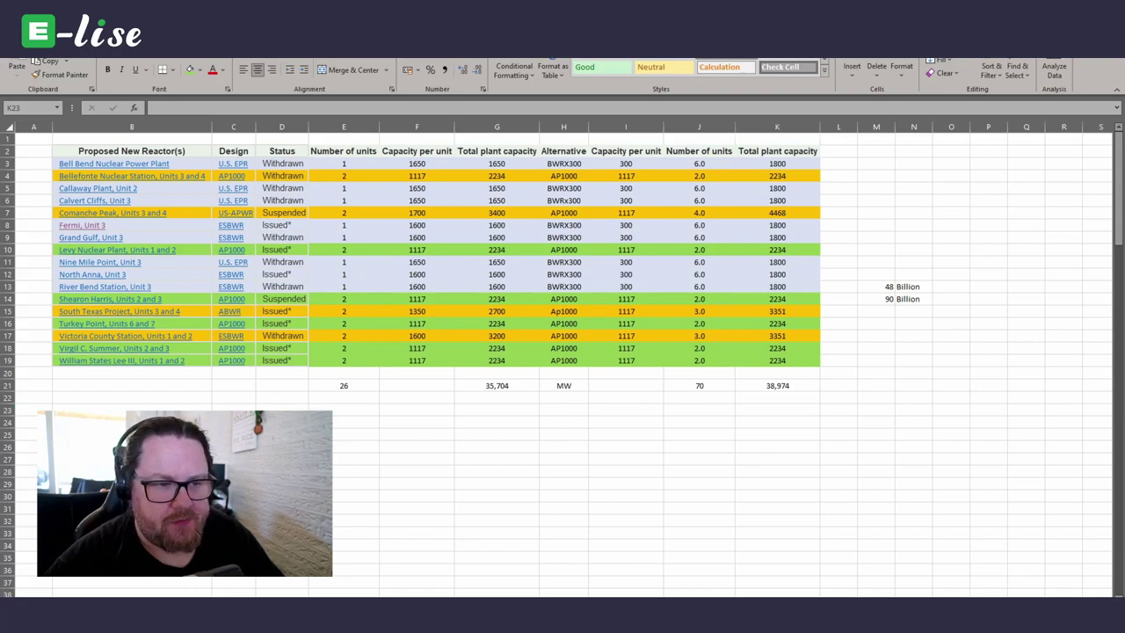
left_click(884, 290)
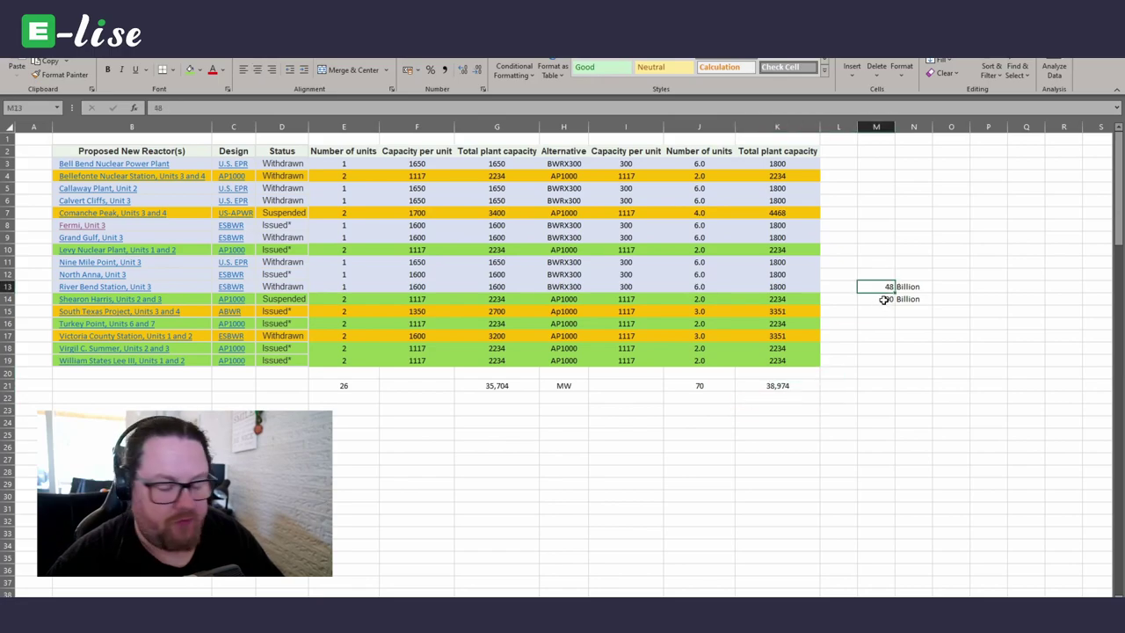
left_click(883, 300, "shift")
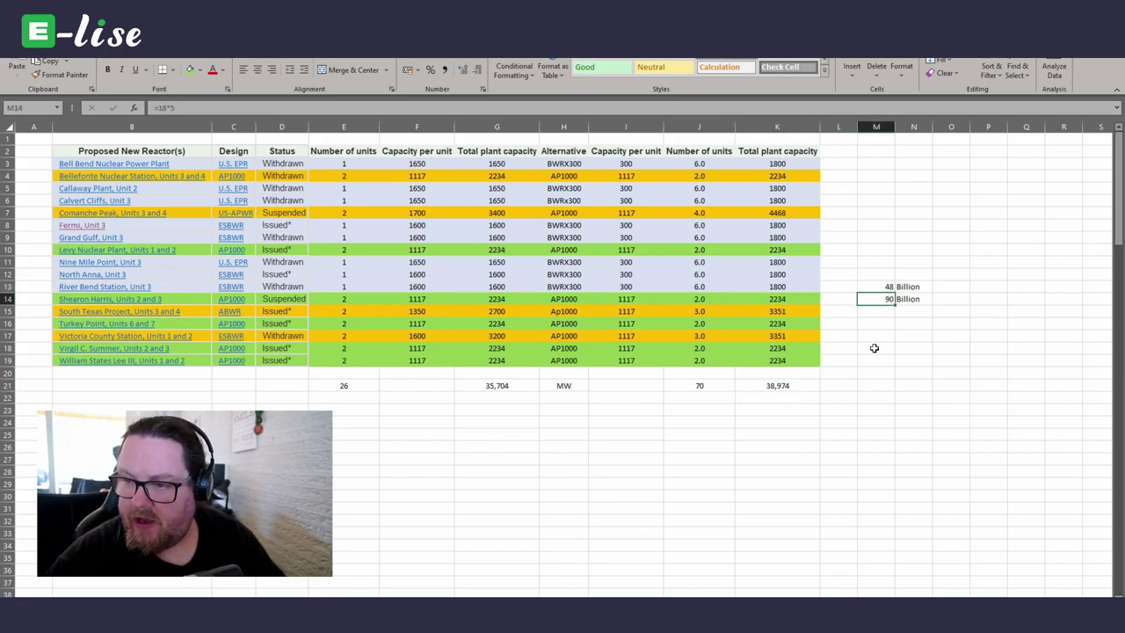
left_click(879, 348)
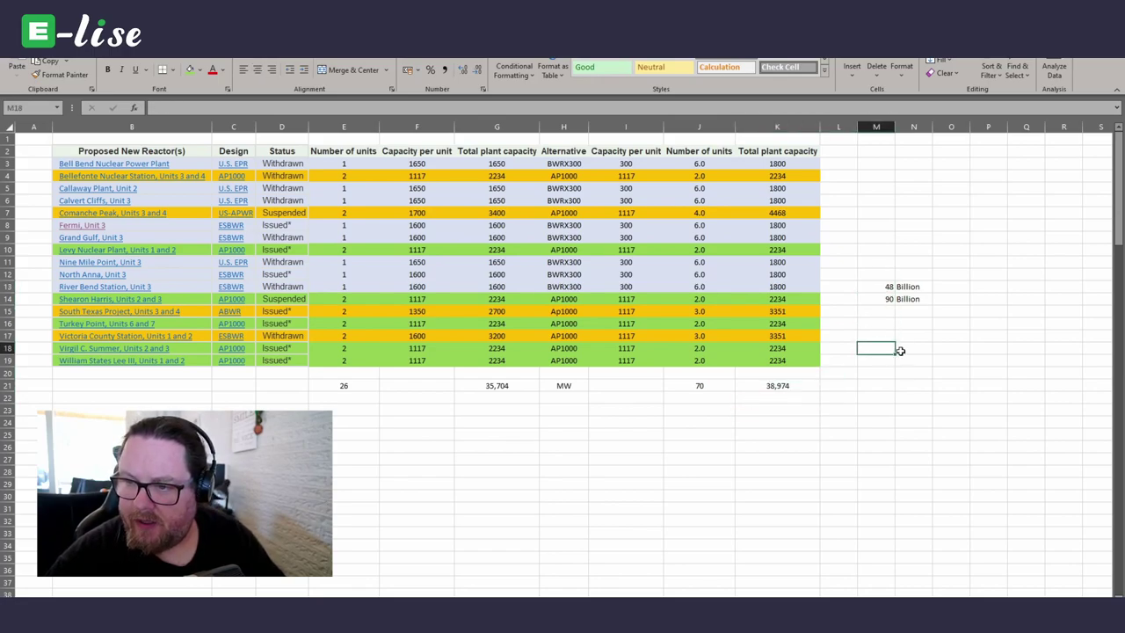
- In cell M3, total the BWRX300 plant capacities with the formula =K3+K5+K6+K8+K9+K11+K12+K13
left_click(870, 164)
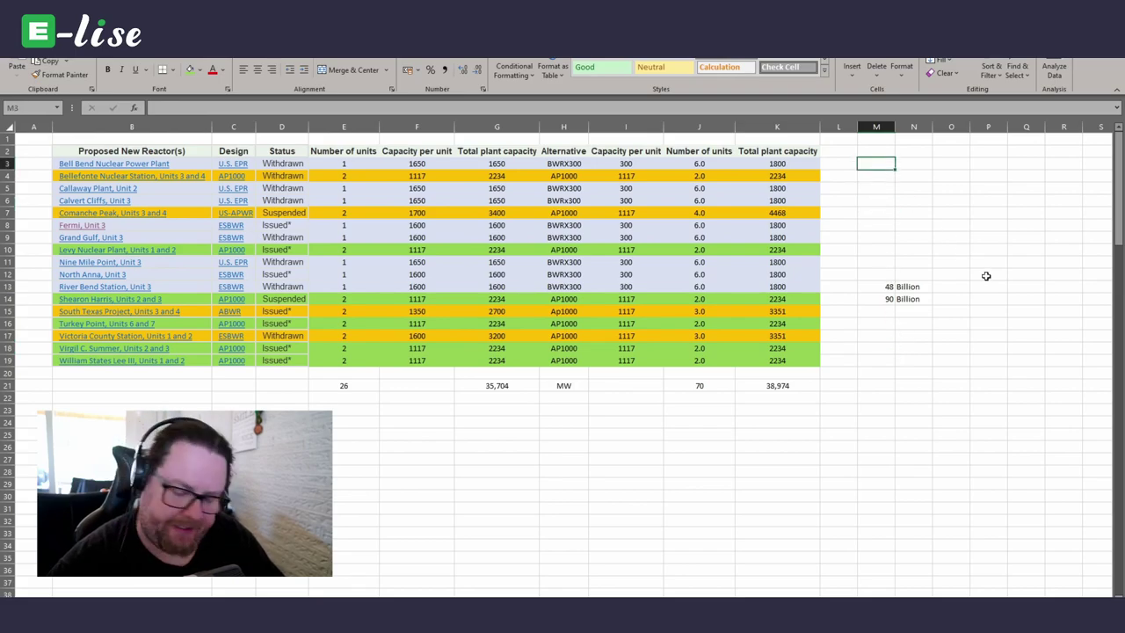
type("=")
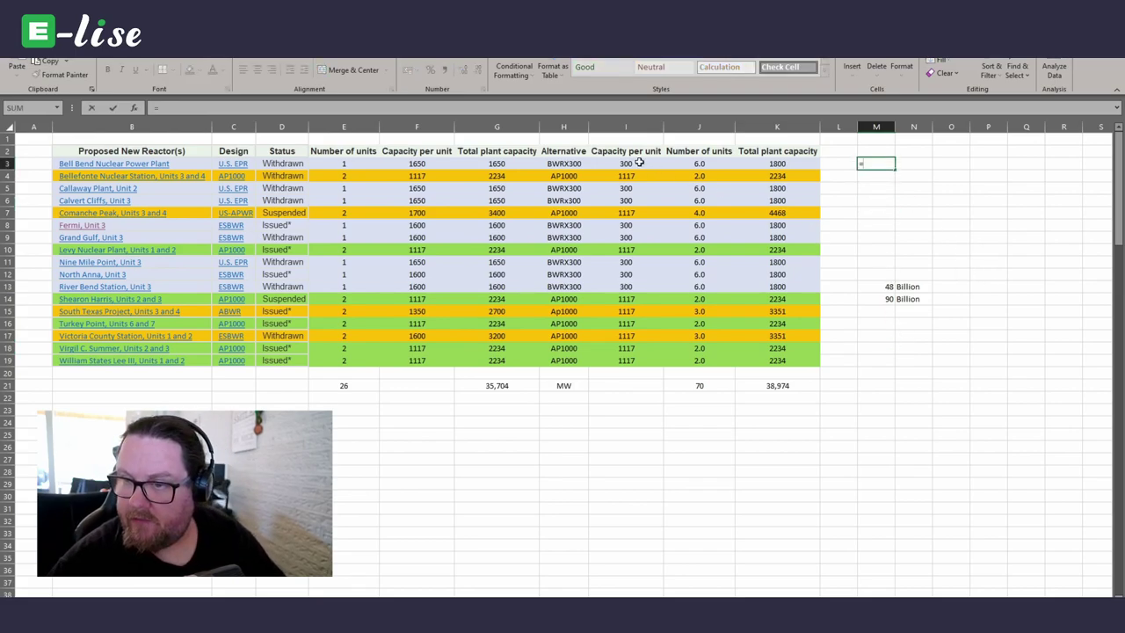
left_click(698, 164)
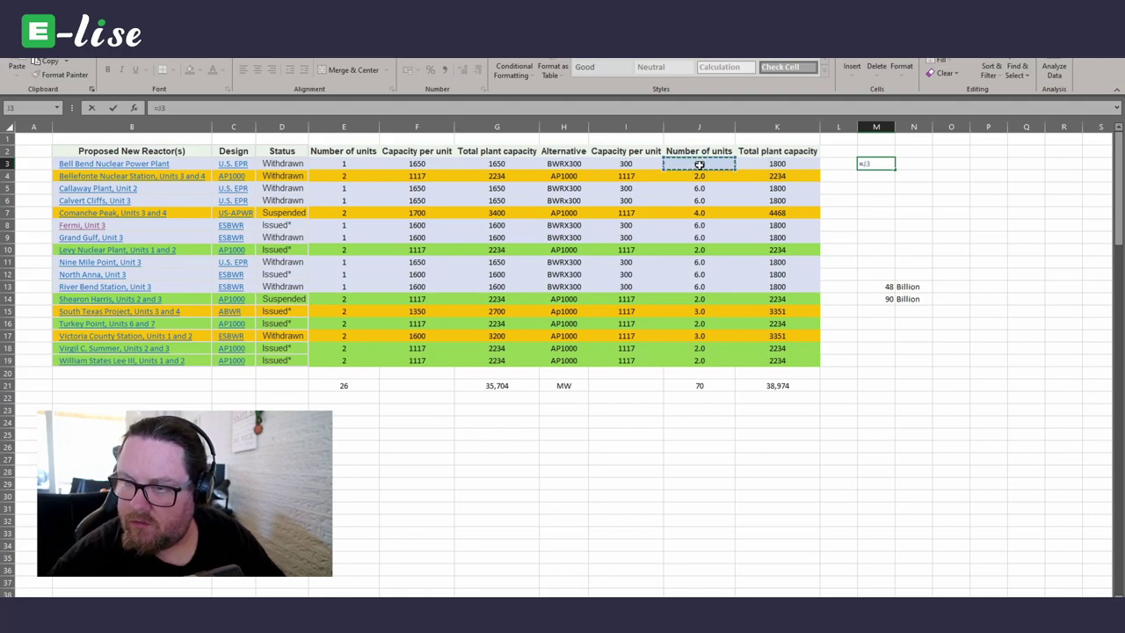
left_click(789, 163)
type("+")
left_click(790, 189)
type("+")
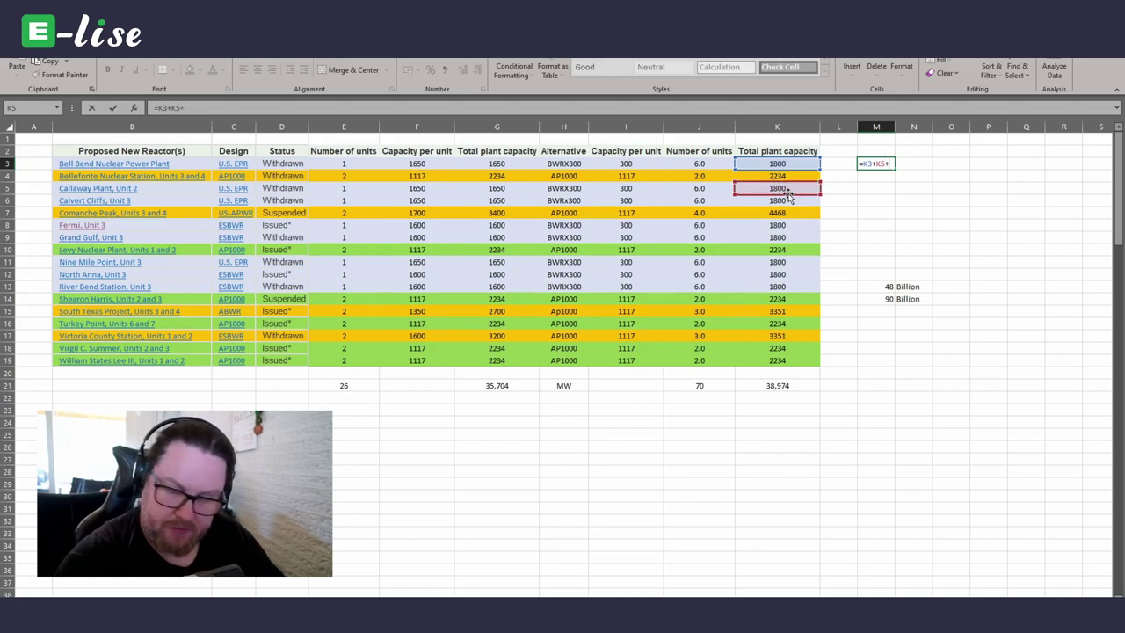
left_click(791, 201)
type("+")
left_click(774, 225)
type("+")
left_click(778, 238)
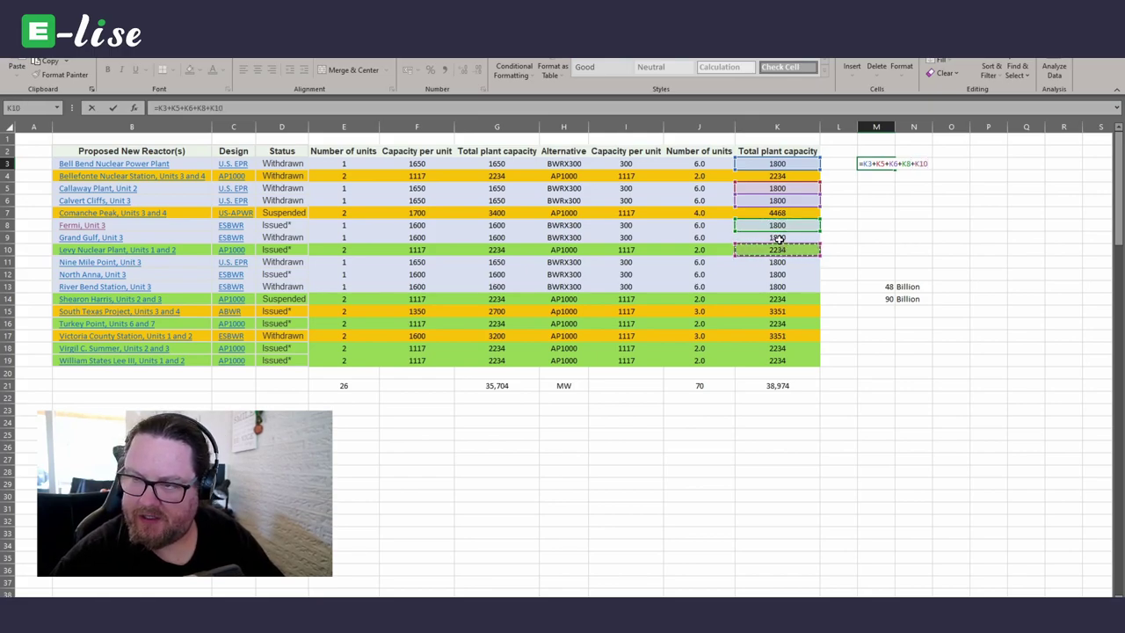
type("+")
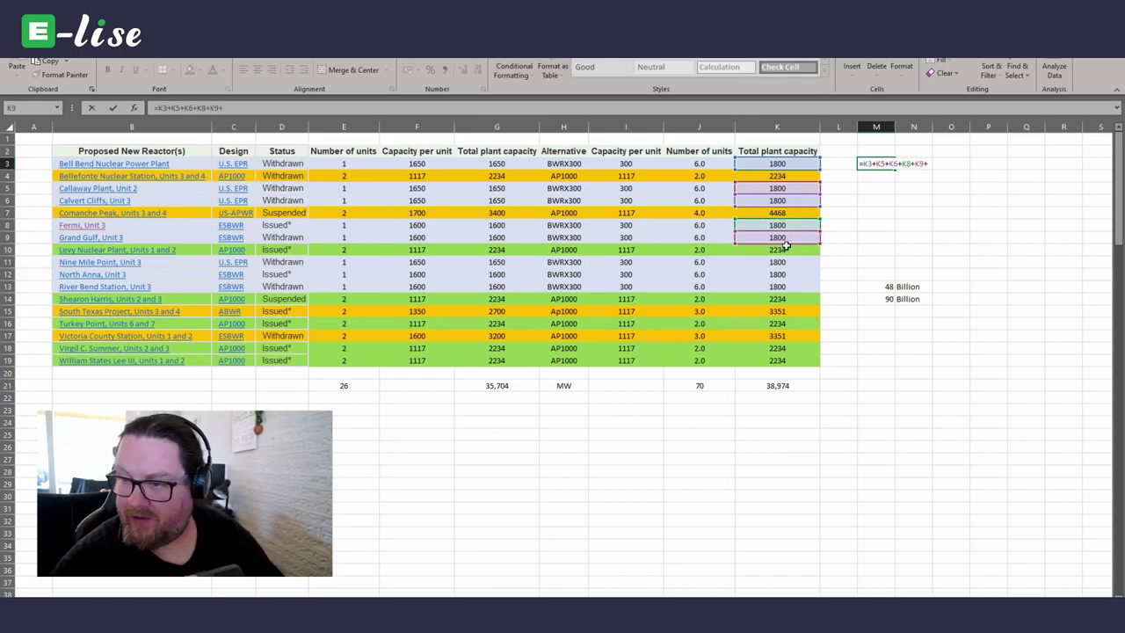
left_click(782, 263)
type("+")
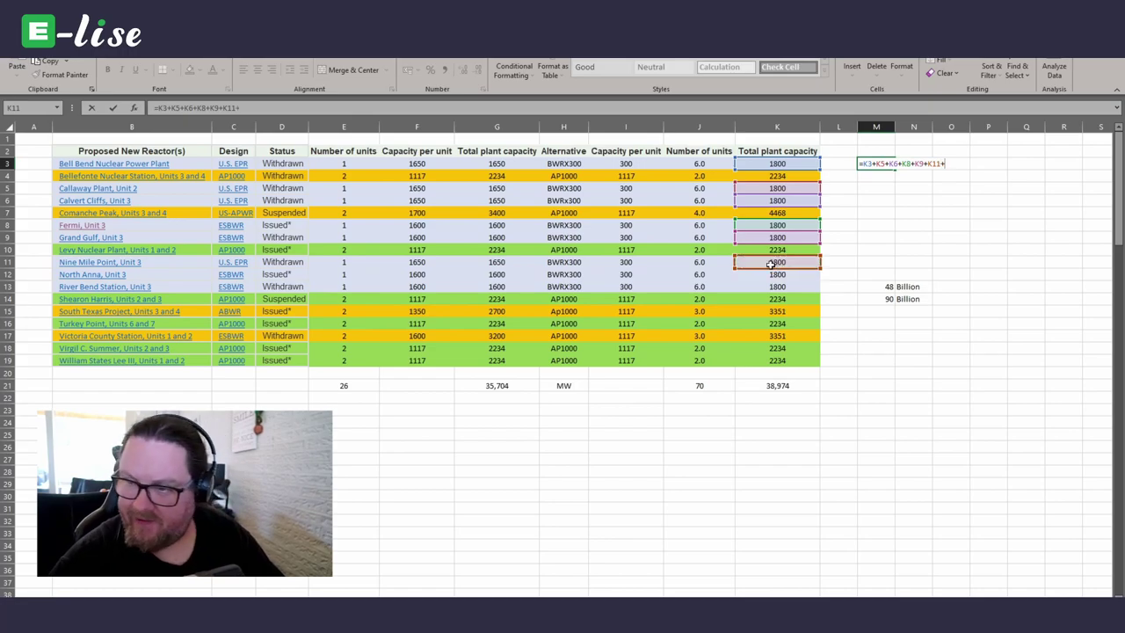
left_click(781, 275)
type("+")
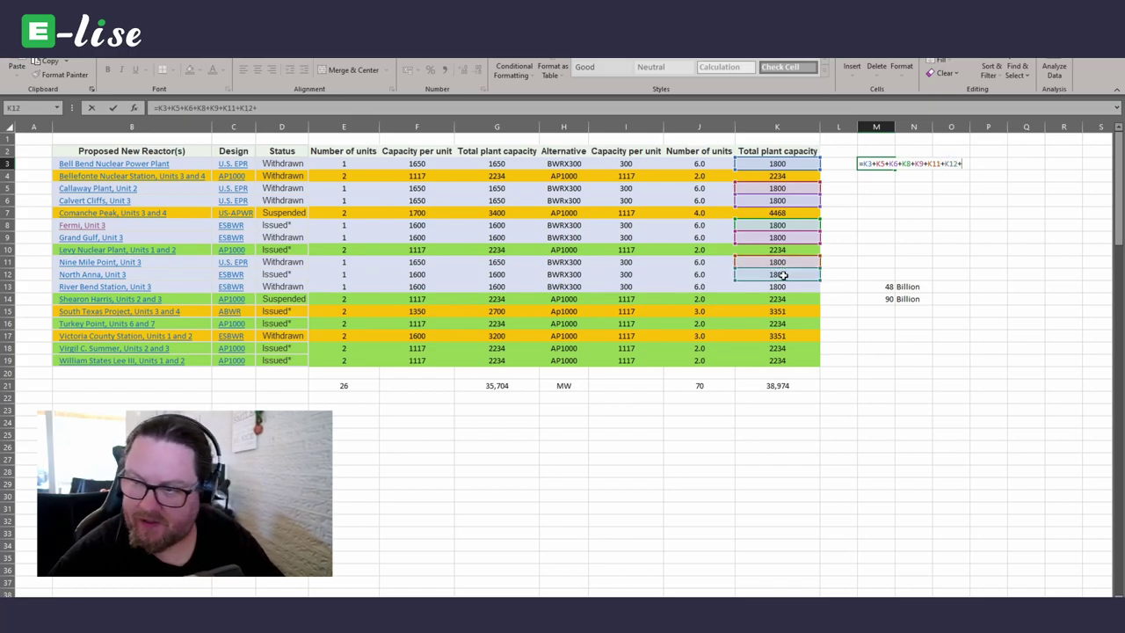
left_click(785, 286)
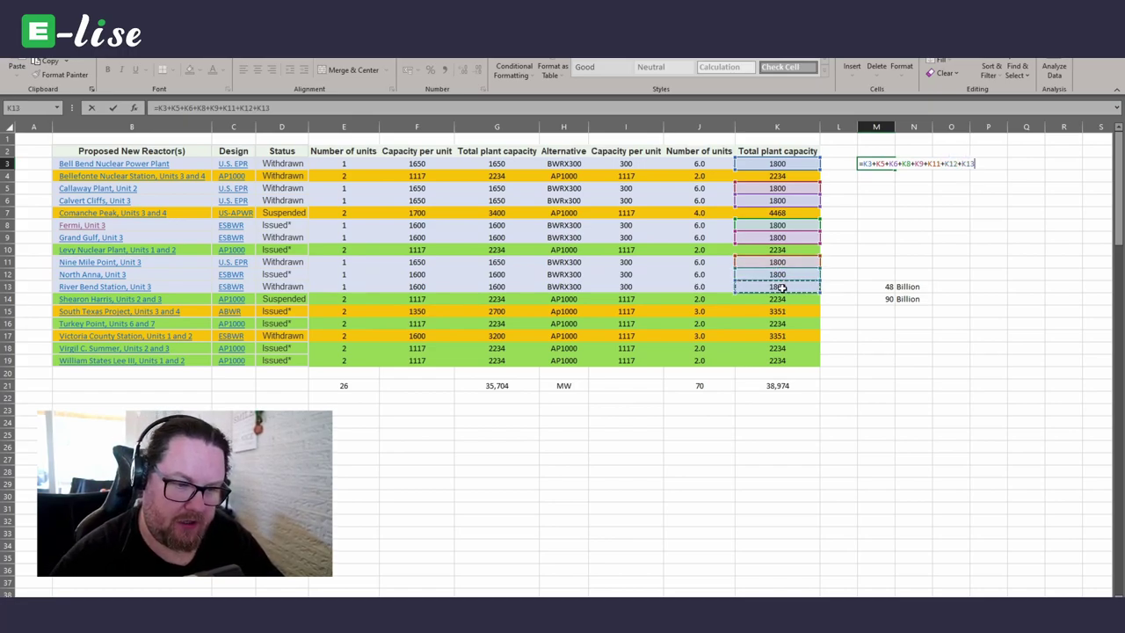
key("Return")
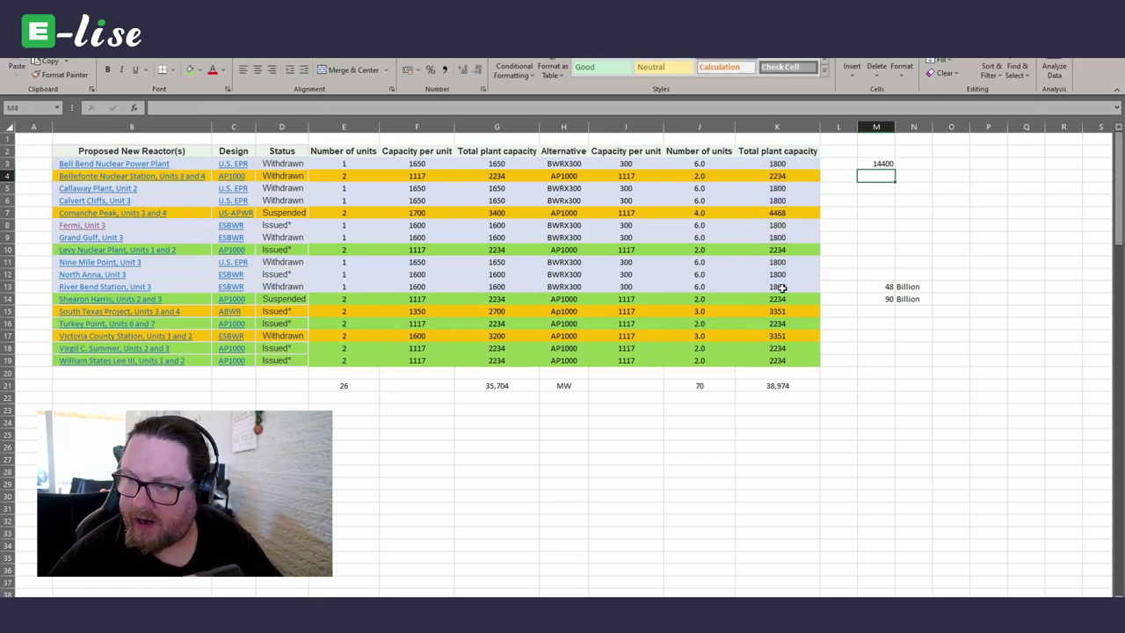
- In cell N3, calculate the cost per gigawatt of the BWRX300 plants with the formula =48/14
left_click(922, 162)
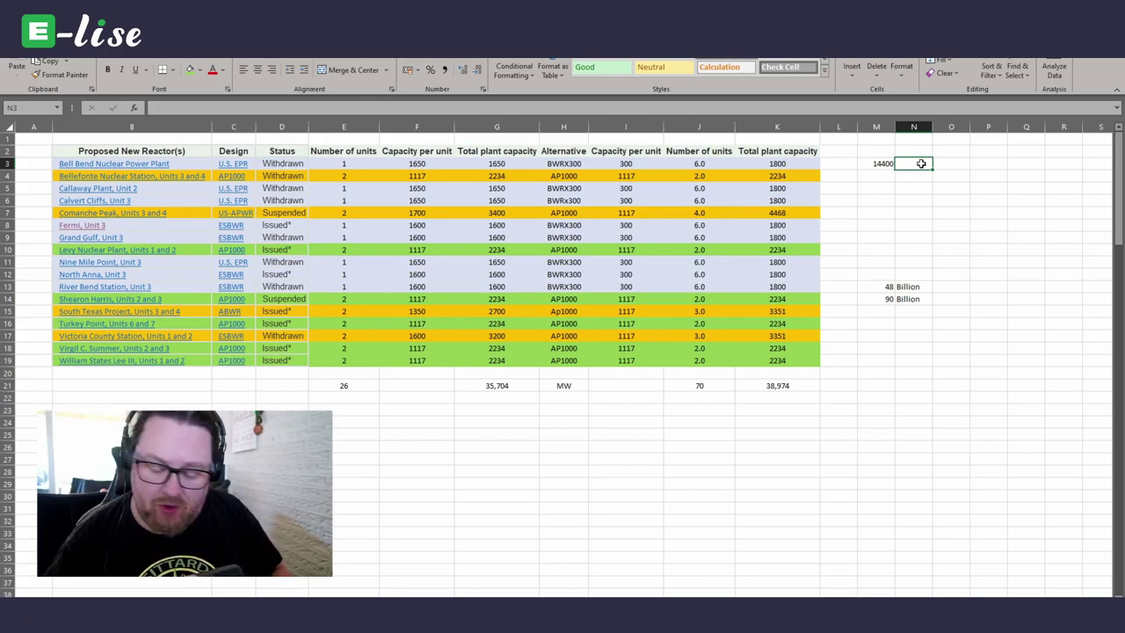
type("48")
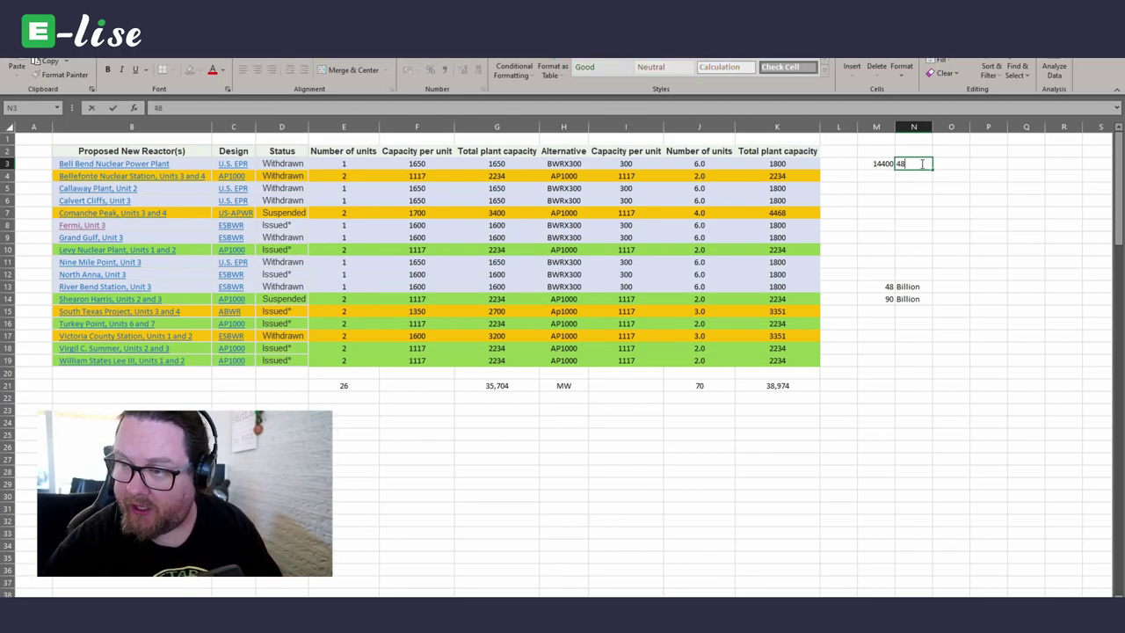
type("/14")
key("BackSpace")
key("BackSpace")
key("BackSpace")
key("BackSpace")
key("BackSpace")
type("=14")
key("BackSpace")
key("BackSpace")
type("48/14")
key("Return")
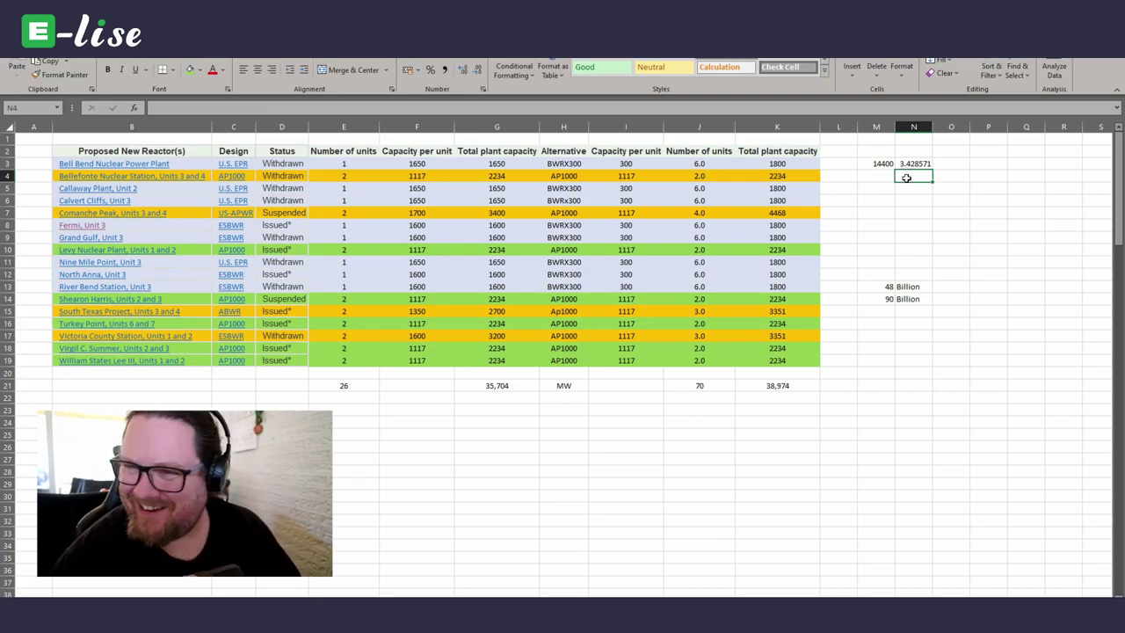
- Go through the BWRX300 rows in column J to count the plants and check their number of units
left_click(862, 234)
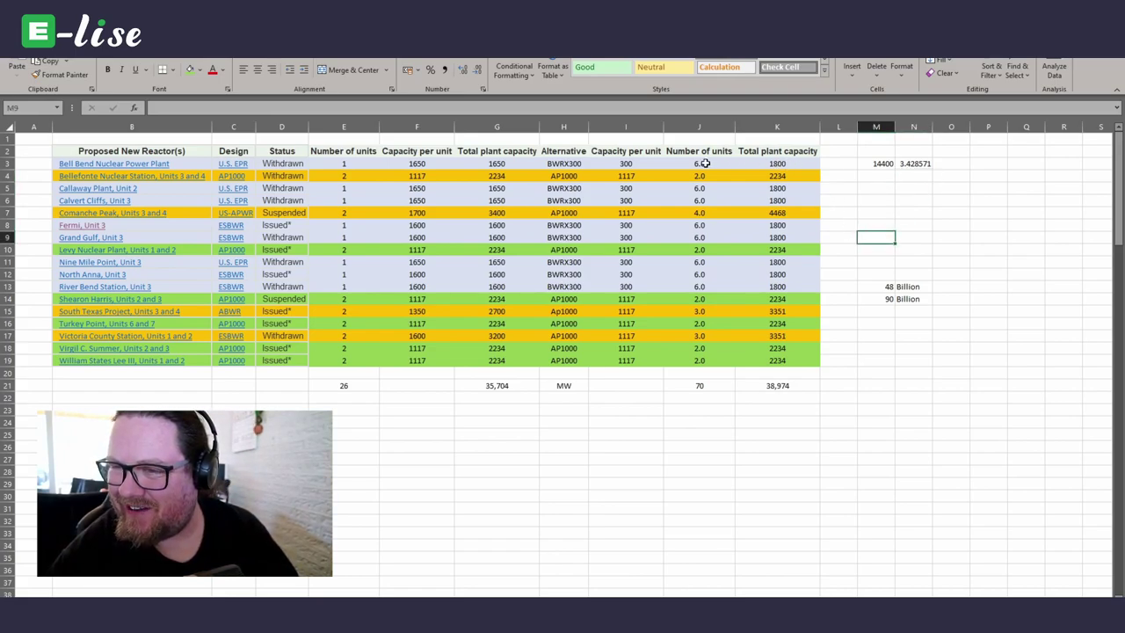
left_click(702, 264)
left_click(704, 273)
left_click(702, 287)
left_click(700, 225)
left_click(703, 201)
left_click(701, 188)
left_click(699, 164)
left_click(875, 177)
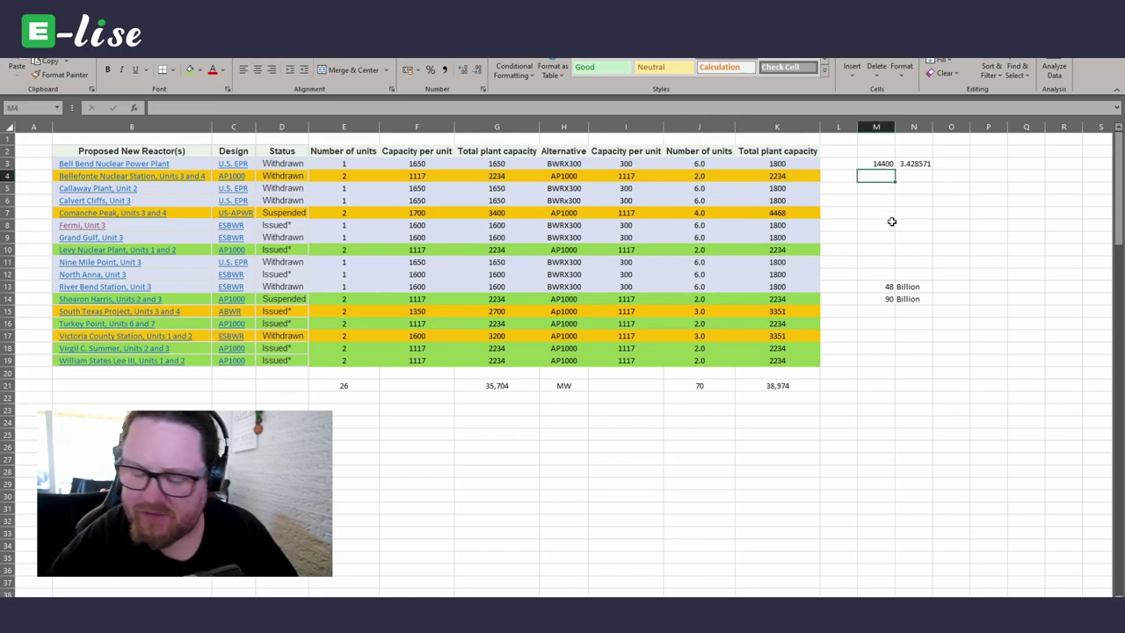
type("8")
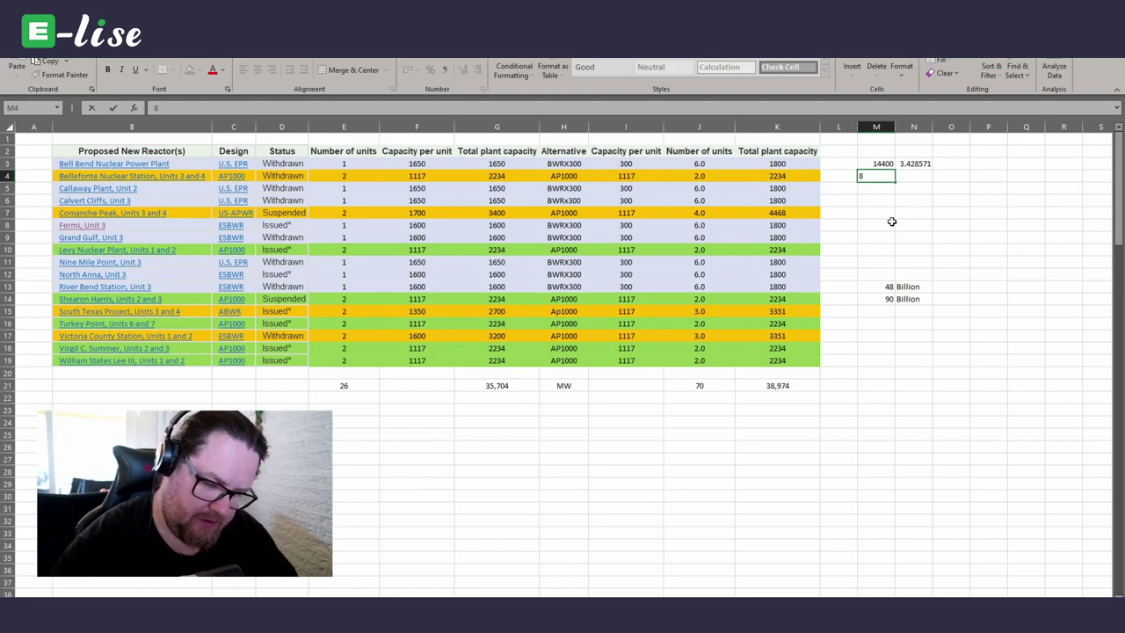
type("*")
key("BackSpace")
key("BackSpace")
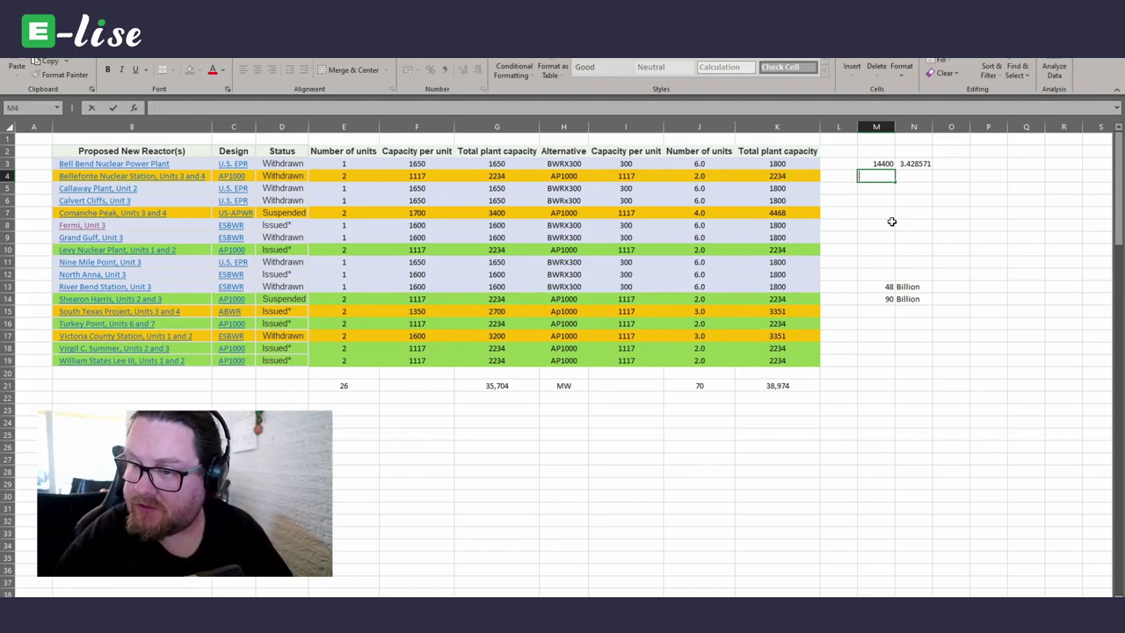
key("Return")
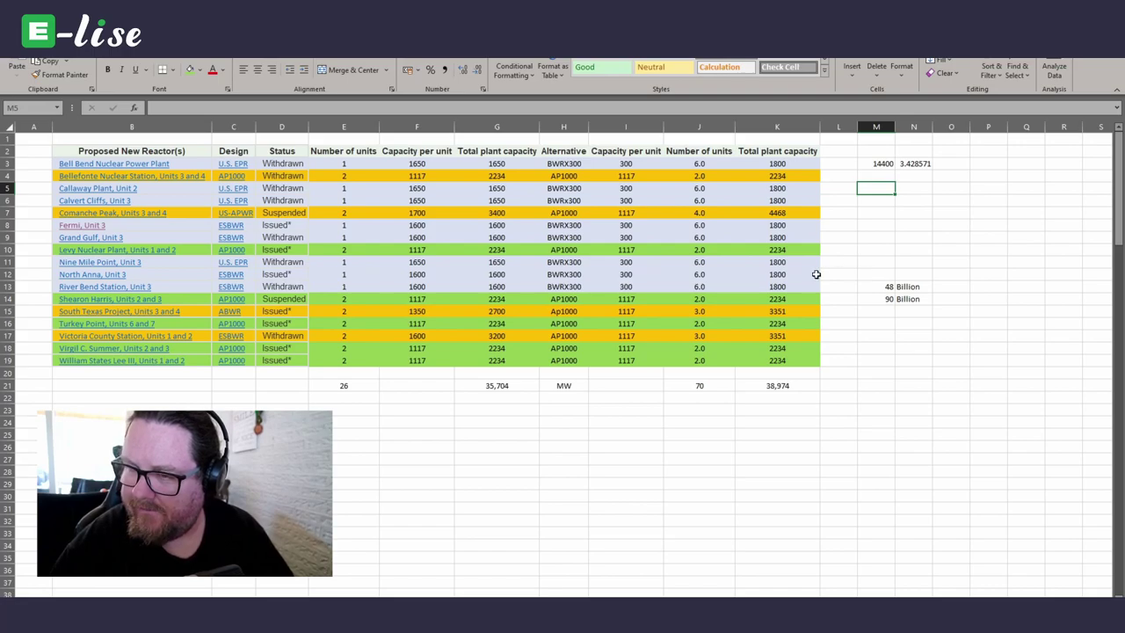
- In cell M4, calculate the total number of BWRX300 units by multiplying 8 by 6
key("Up")
type("=")
type("6*8")
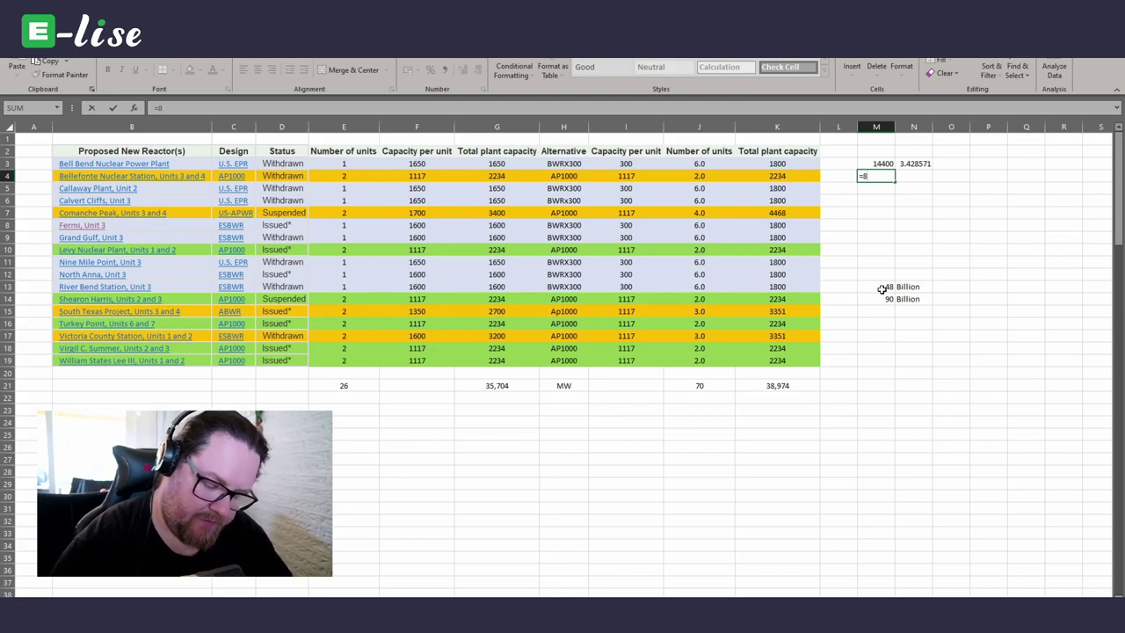
key("Return")
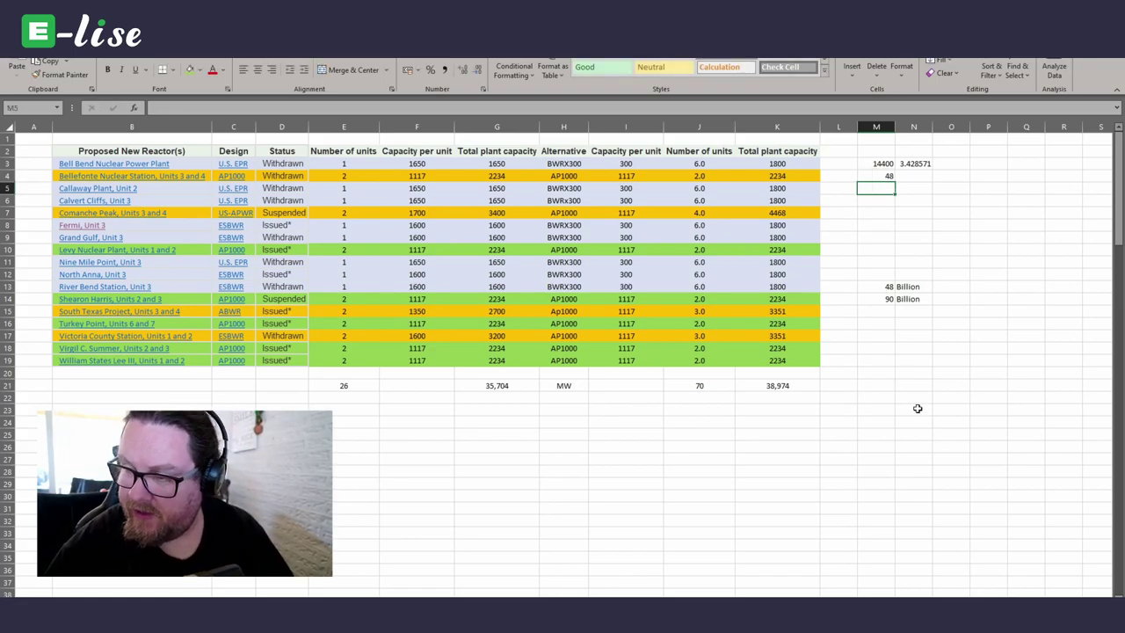